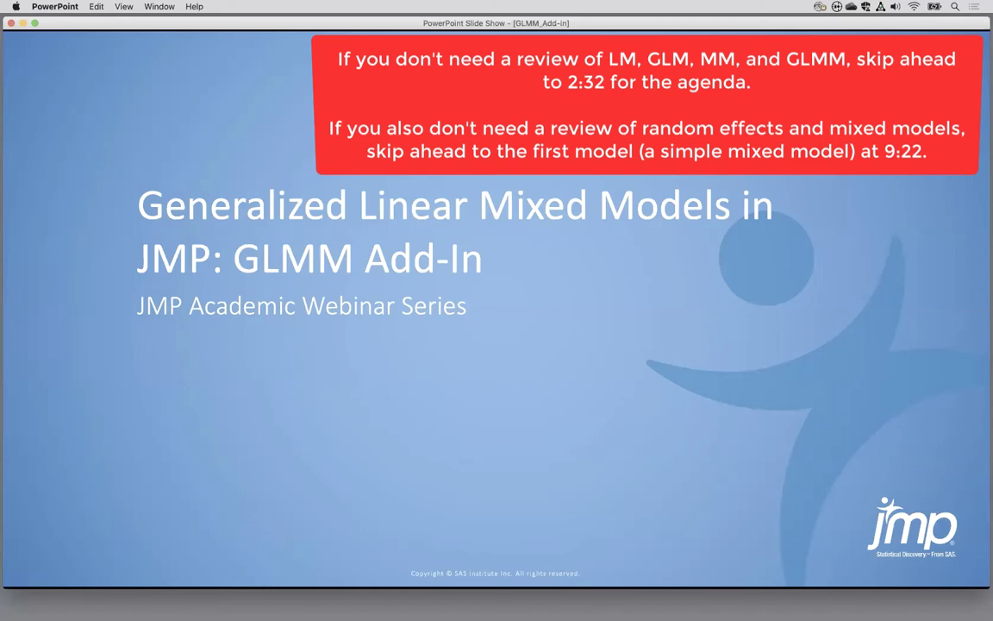
key("Right")
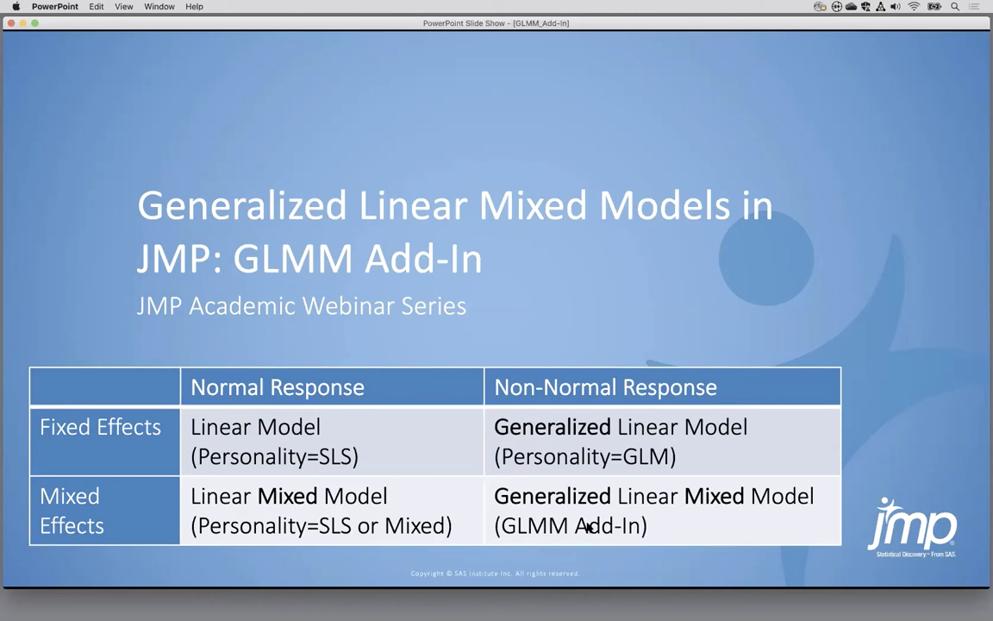
key("Right")
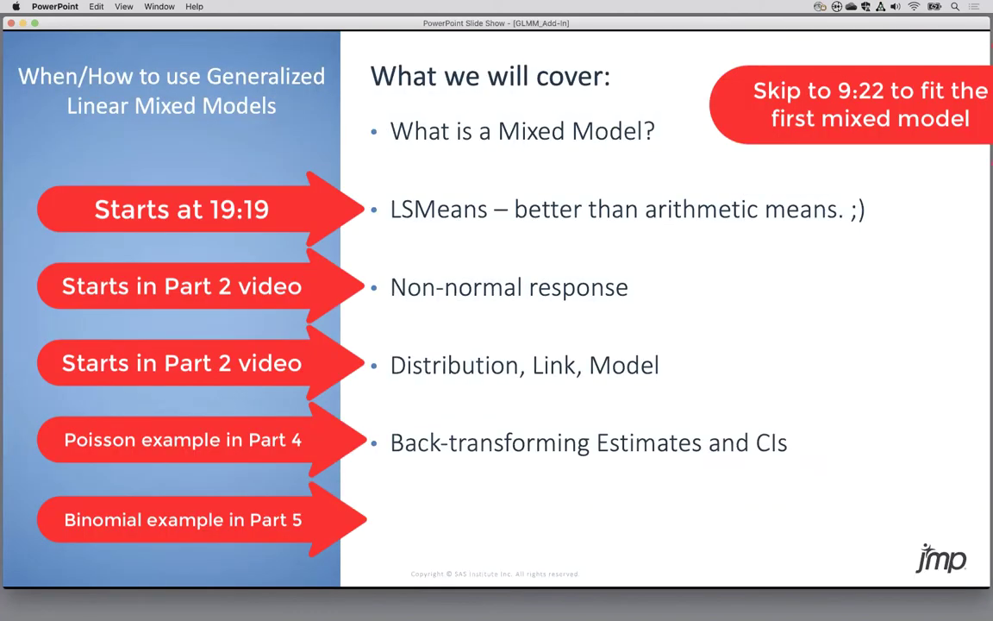
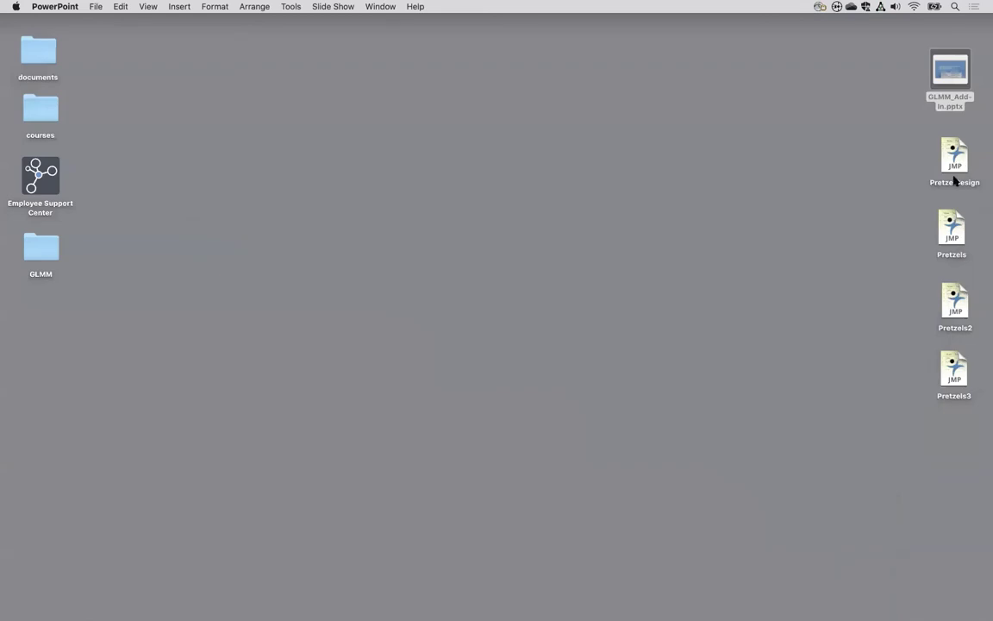
Step: Open the Pretzels data table and start a Fit Model specification for it
double_click(950, 227)
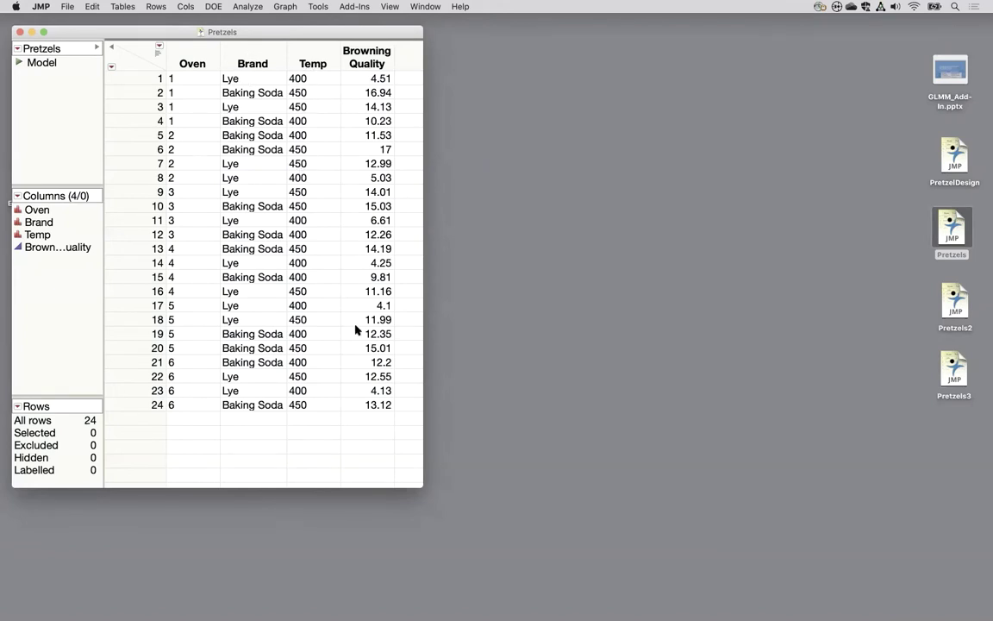
left_click(248, 8)
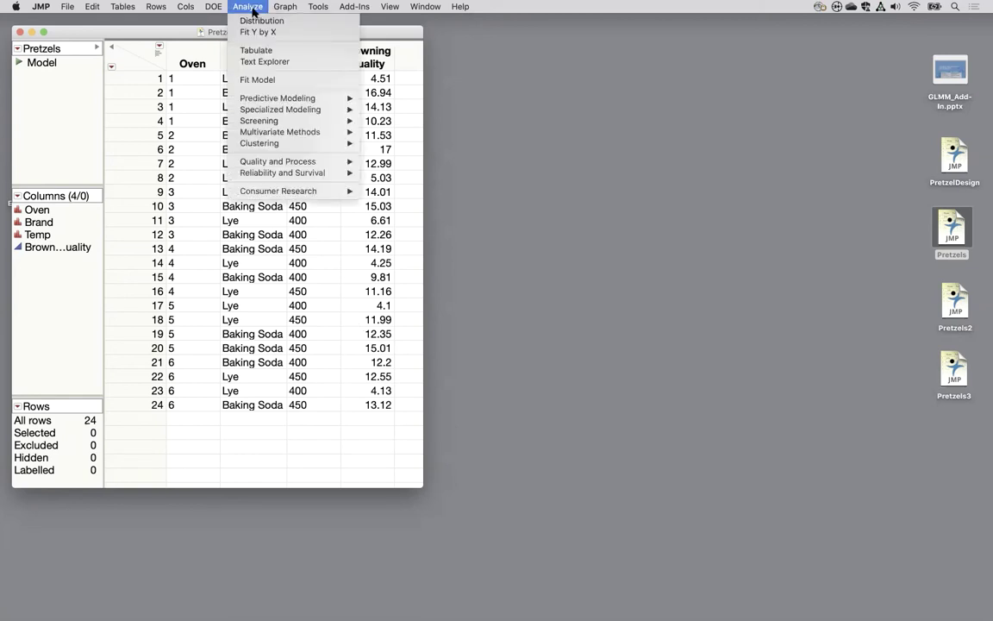
left_click(263, 79)
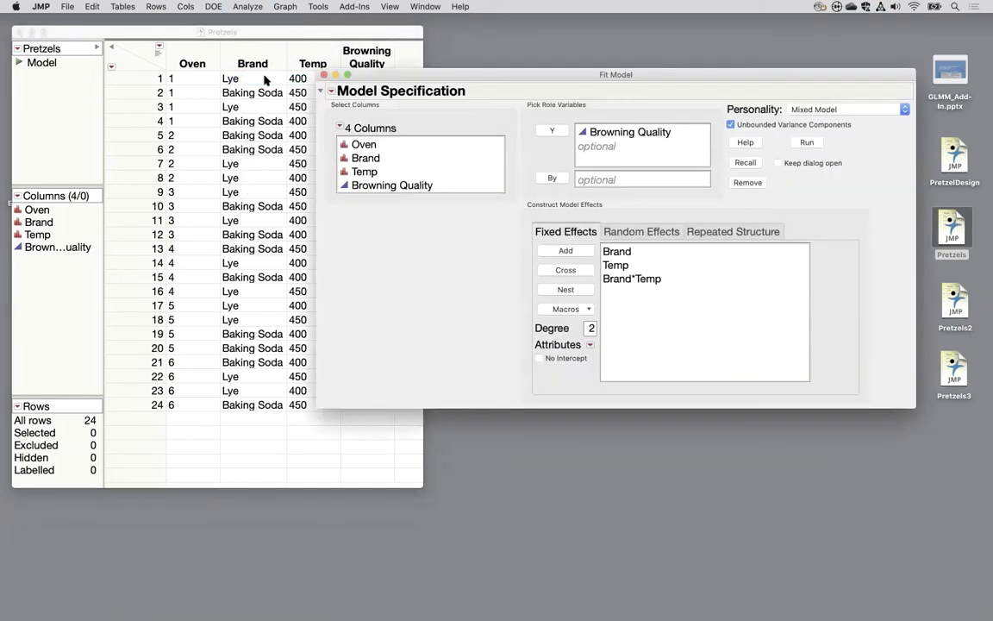
Step: Switch the model personality to Standard Least Squares and check the Browning Quality response and the Brand, Temp and Brand*Temp effects
left_click(794, 110)
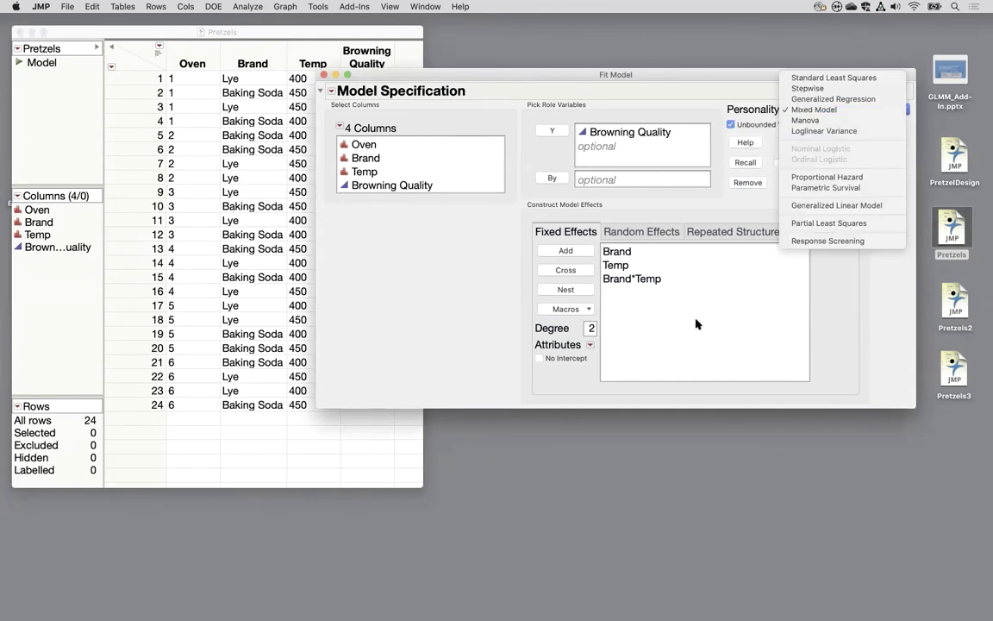
left_click(840, 78)
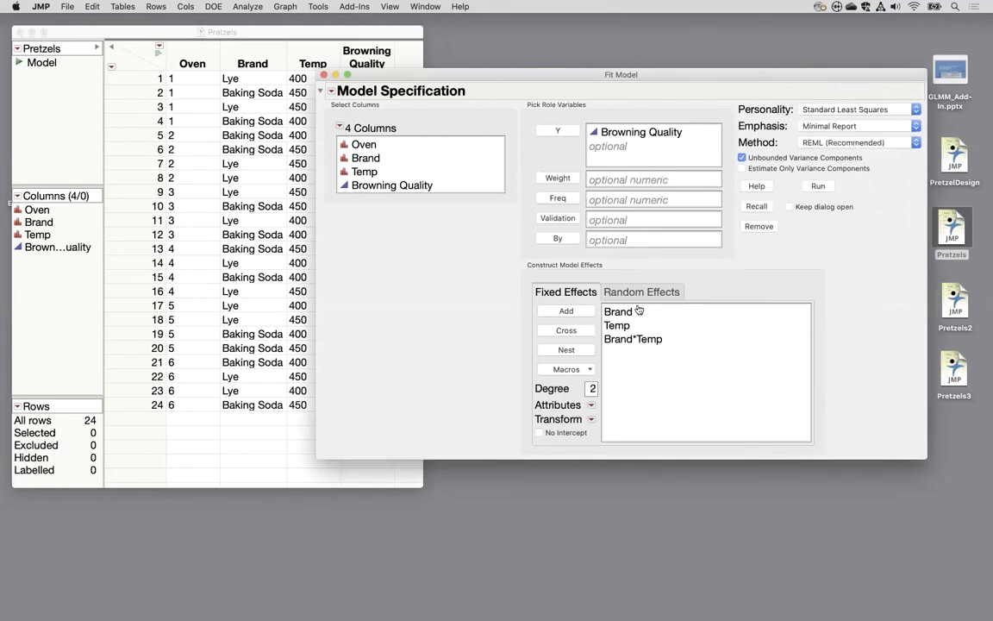
left_click(628, 140)
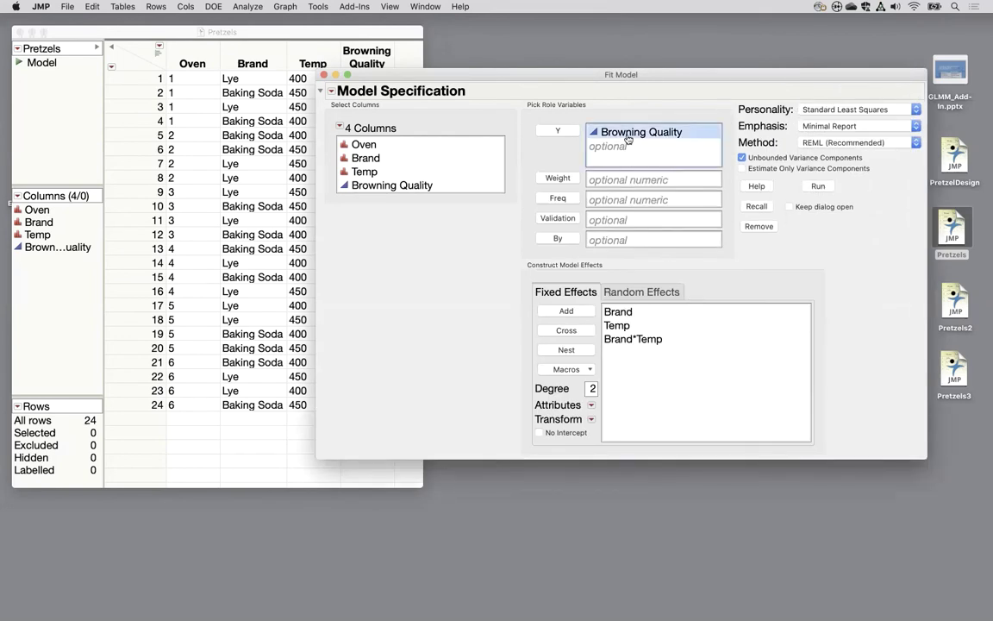
left_click(617, 312)
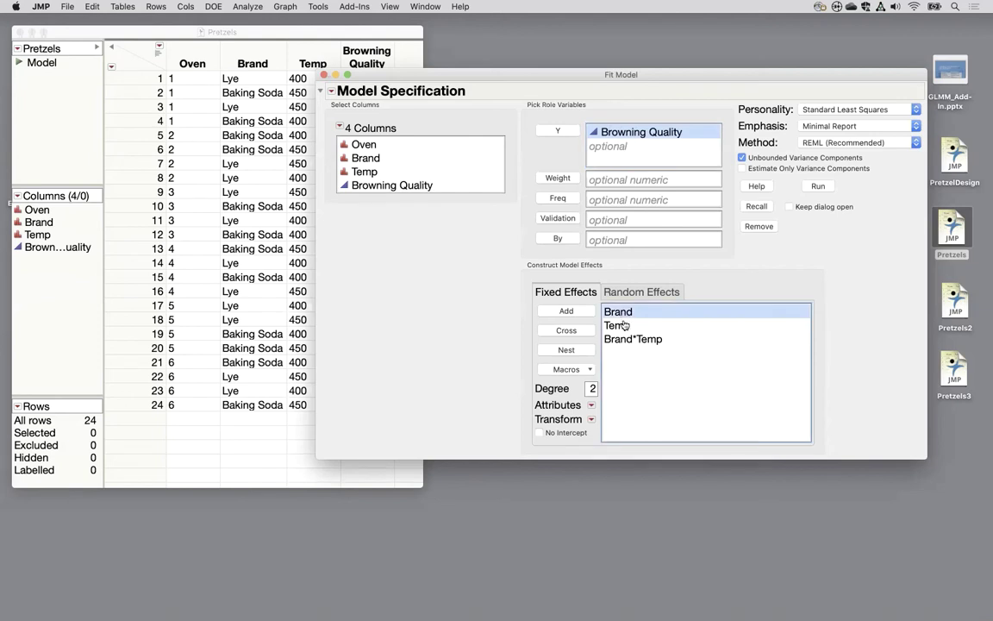
left_click(624, 326)
left_click(626, 340)
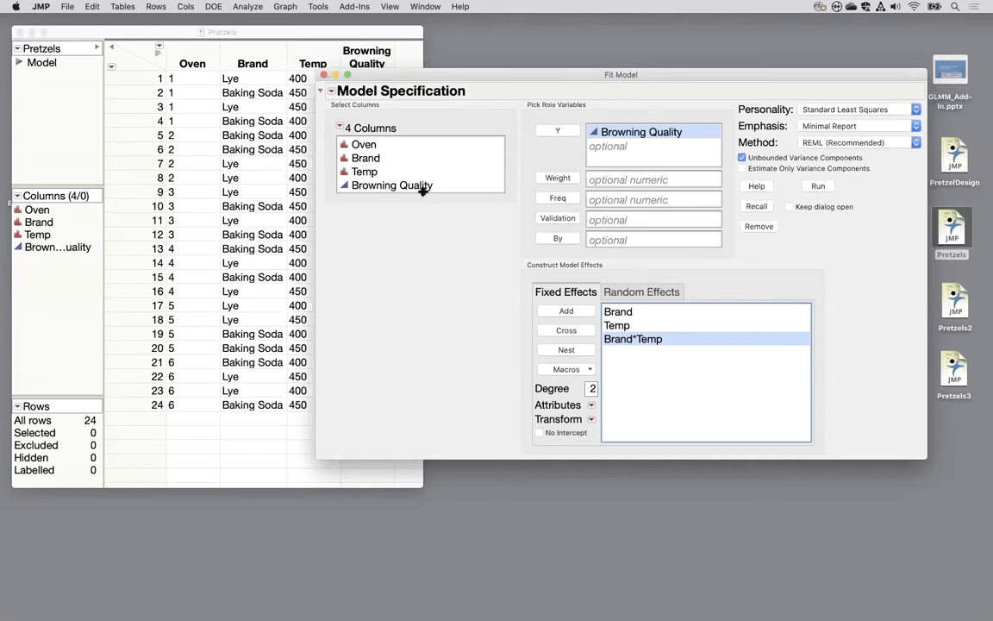
Step: Add Oven to the model effects with the Random Effect attribute, and remove it again
left_click(379, 146)
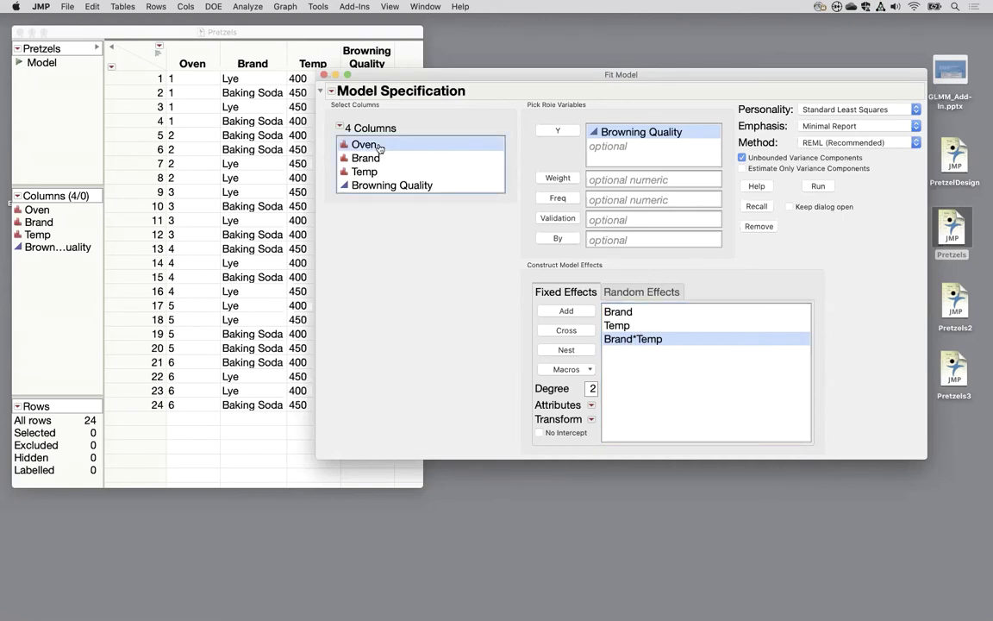
left_click(570, 312)
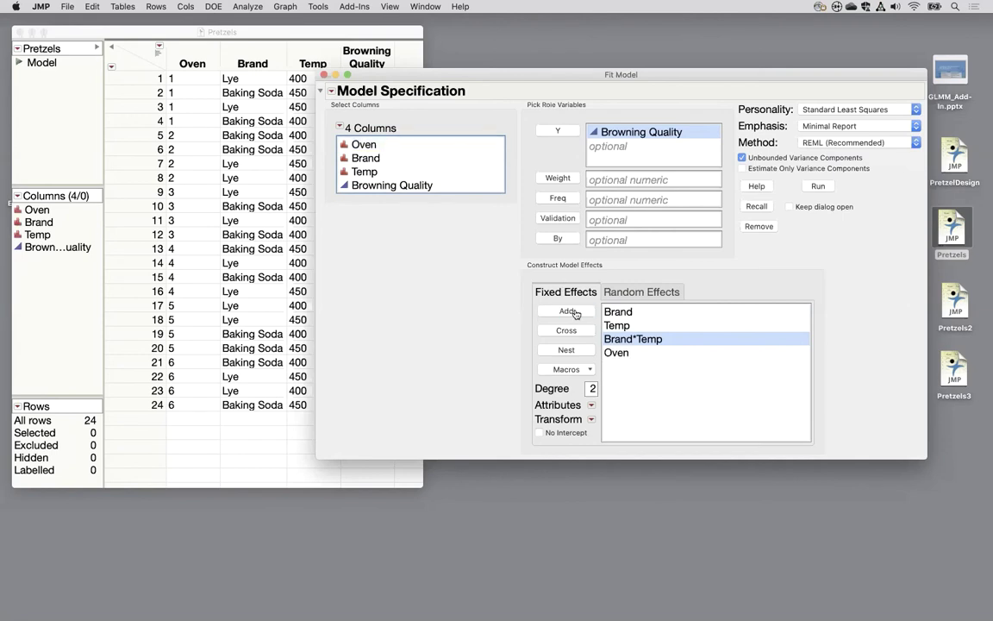
left_click(628, 353)
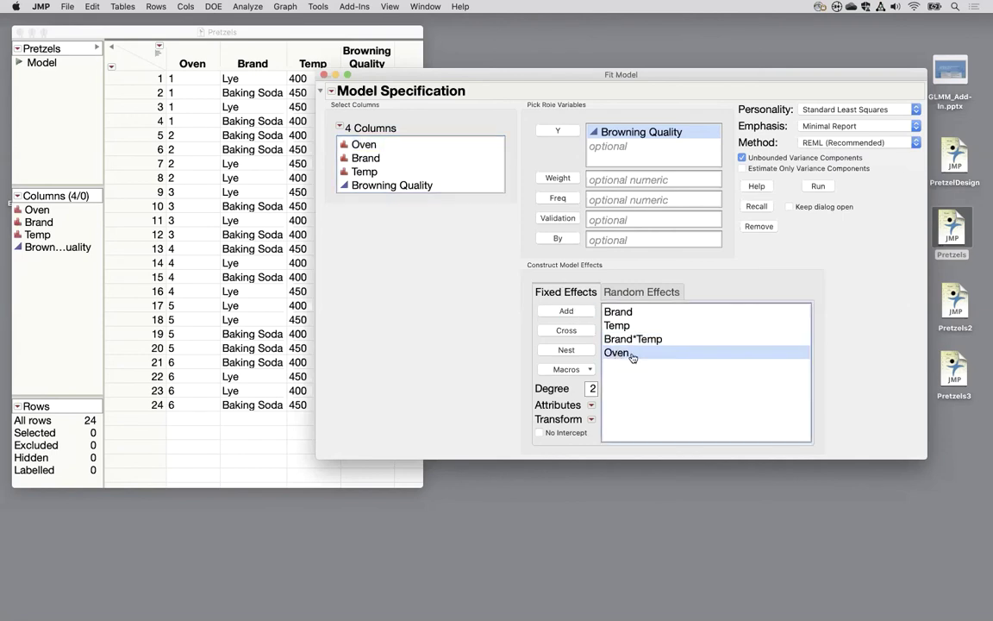
left_click(590, 404)
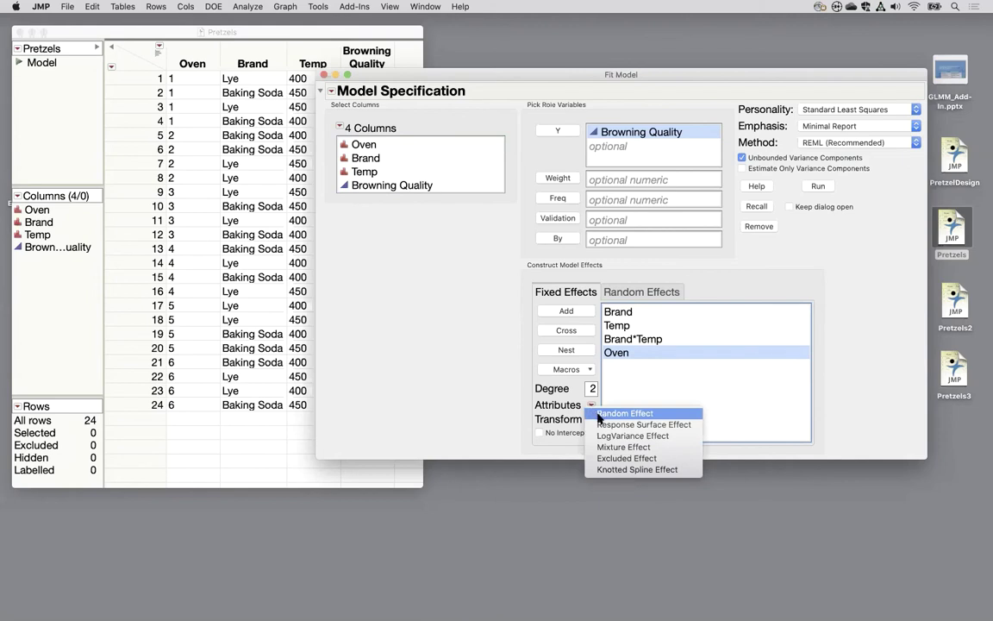
left_click(624, 413)
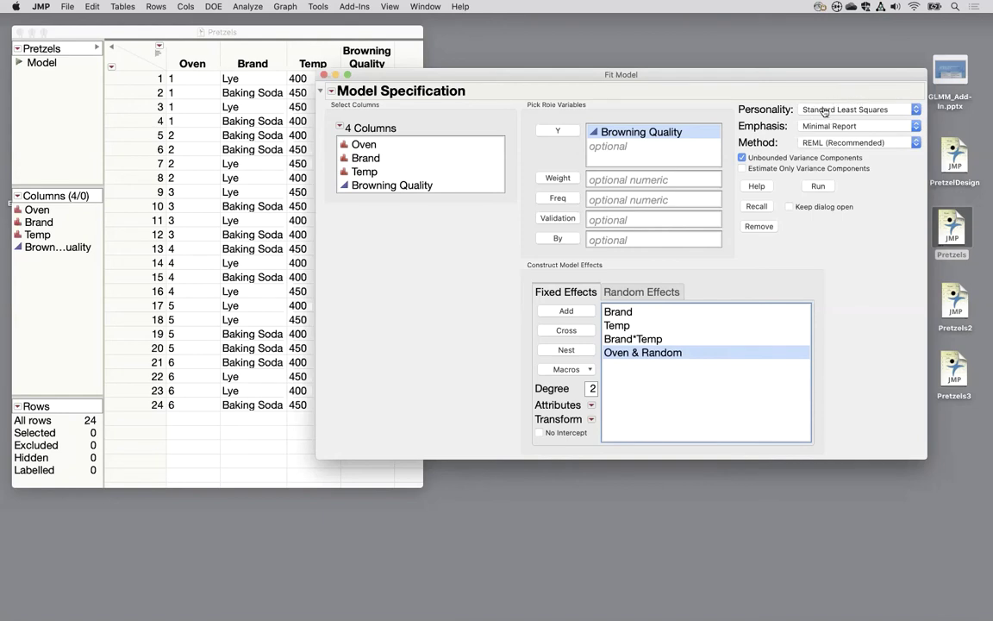
key("Delete")
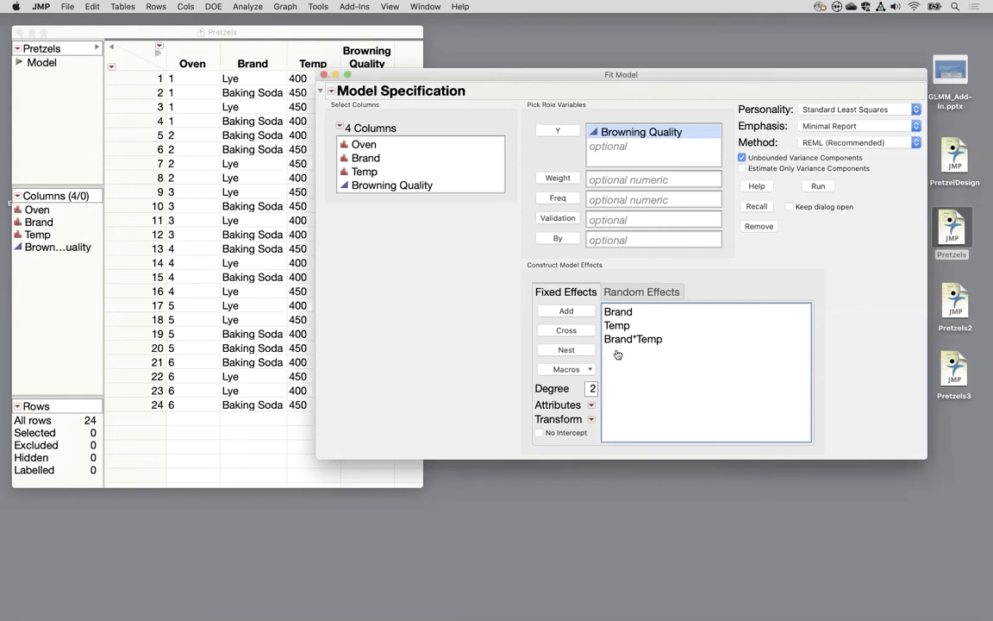
Step: Switch to the PowerPoint slide show, go back to the title slide's table of model types and personalities, and return to the model specification
left_click(853, 110)
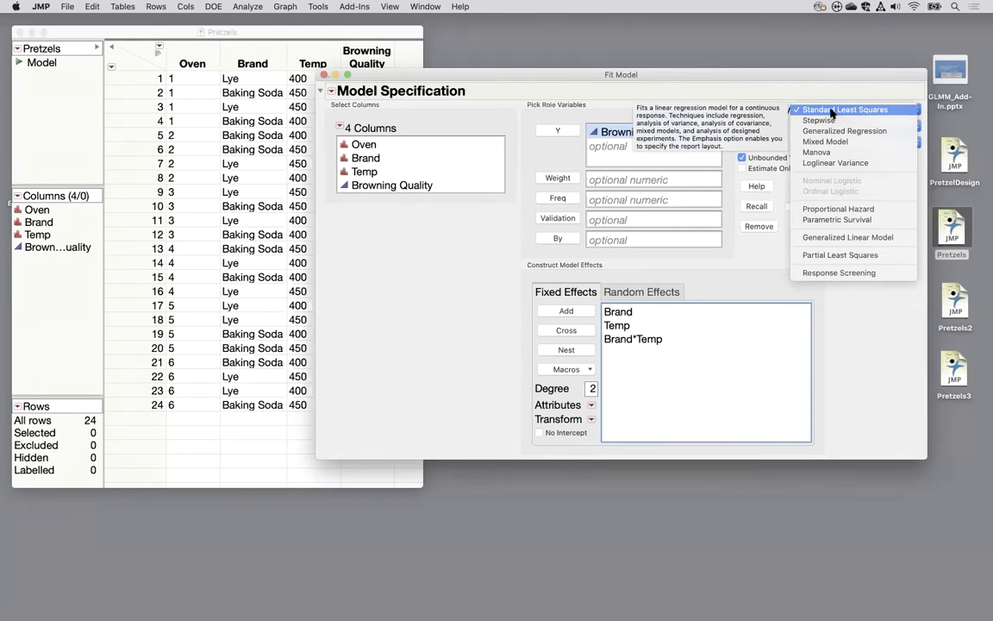
left_click(831, 113)
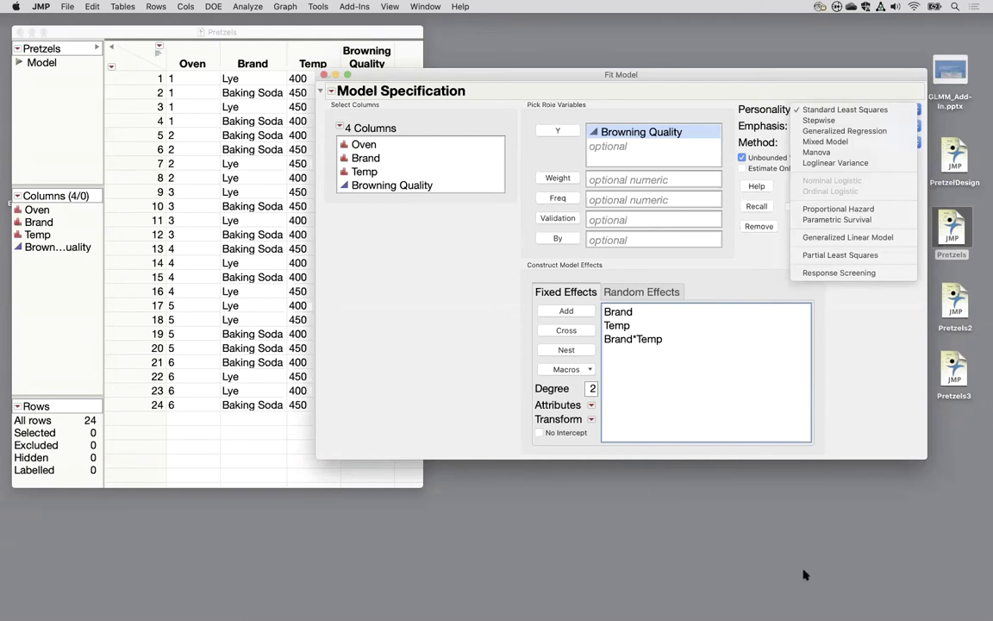
left_click(833, 553)
mouse_move(874, 597)
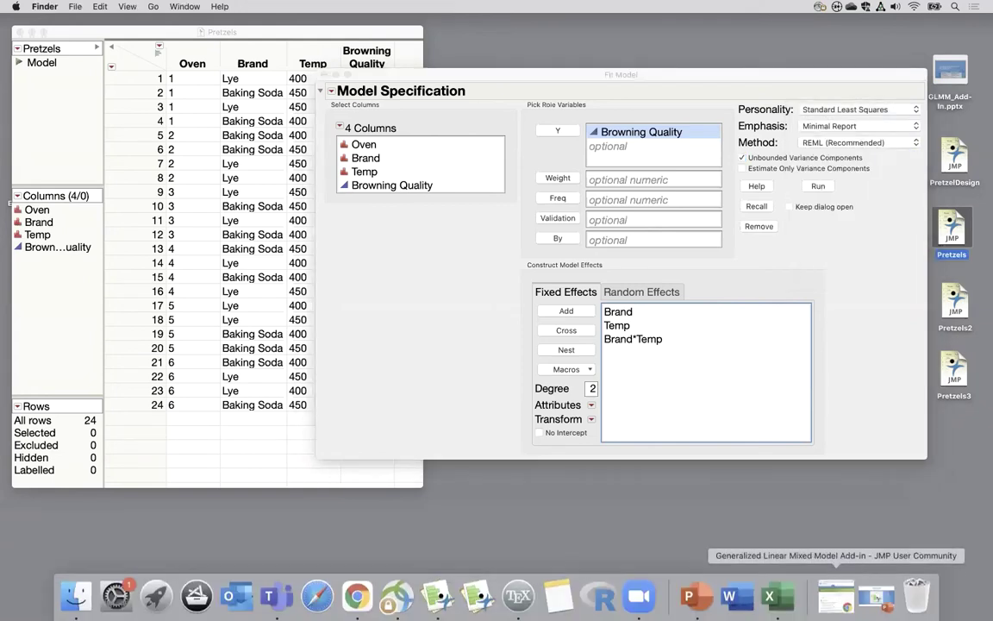
left_click(876, 597)
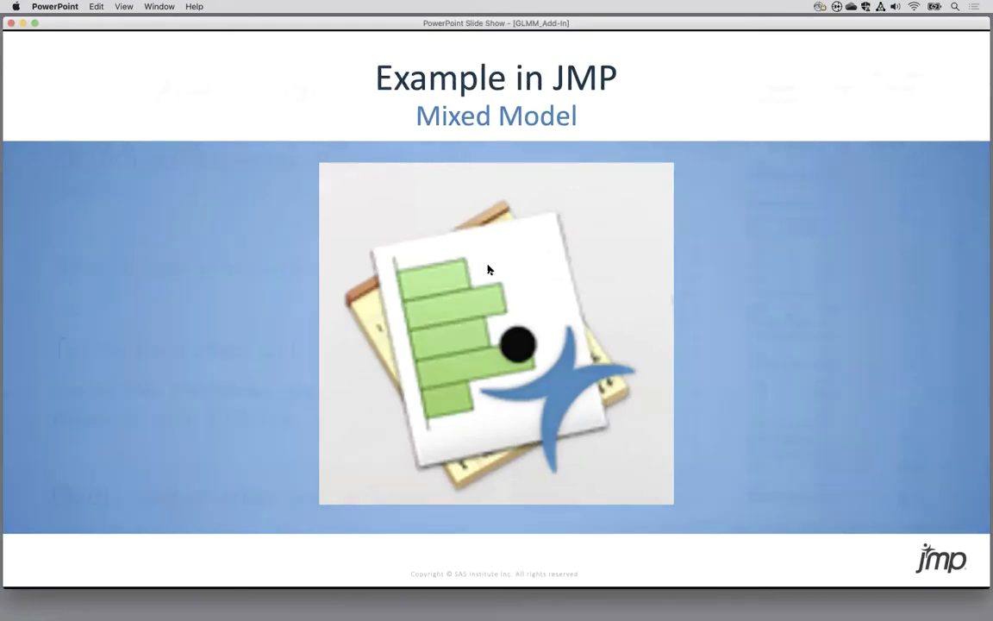
left_click(488, 270)
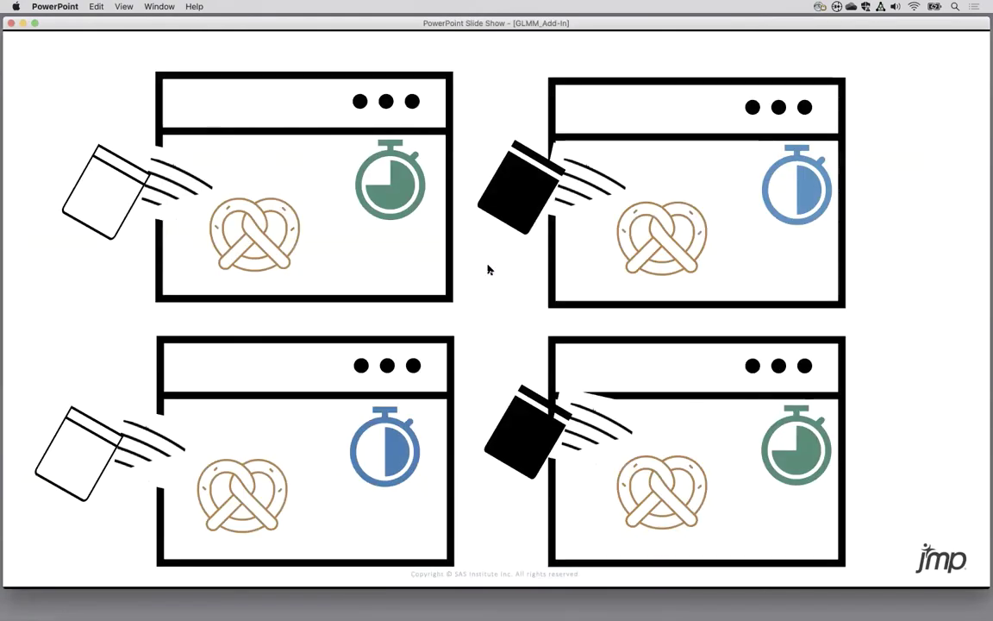
key("Left")
key("Left")
key("Left")
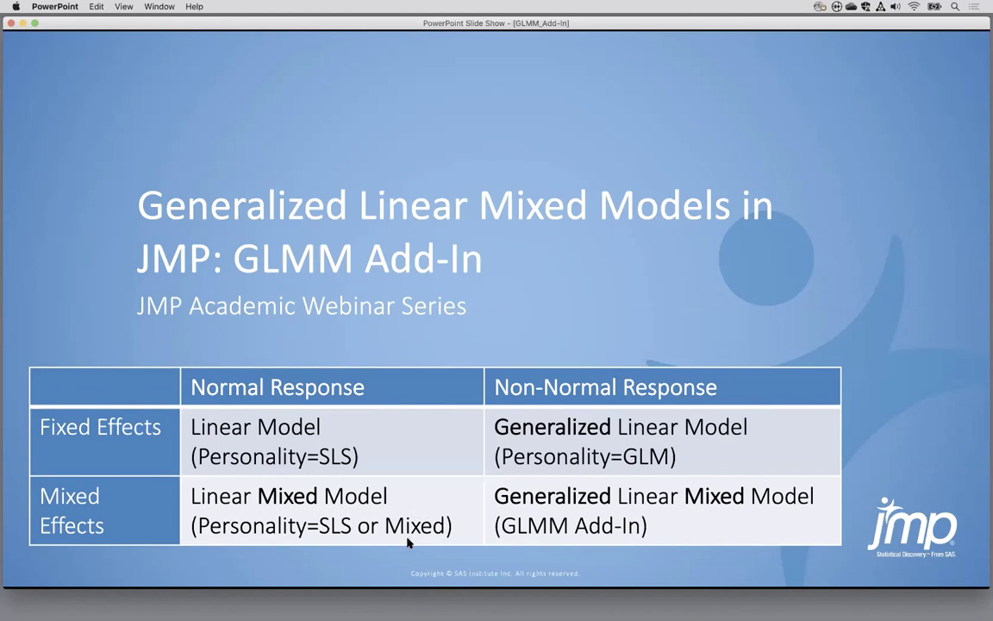
left_click(21, 24)
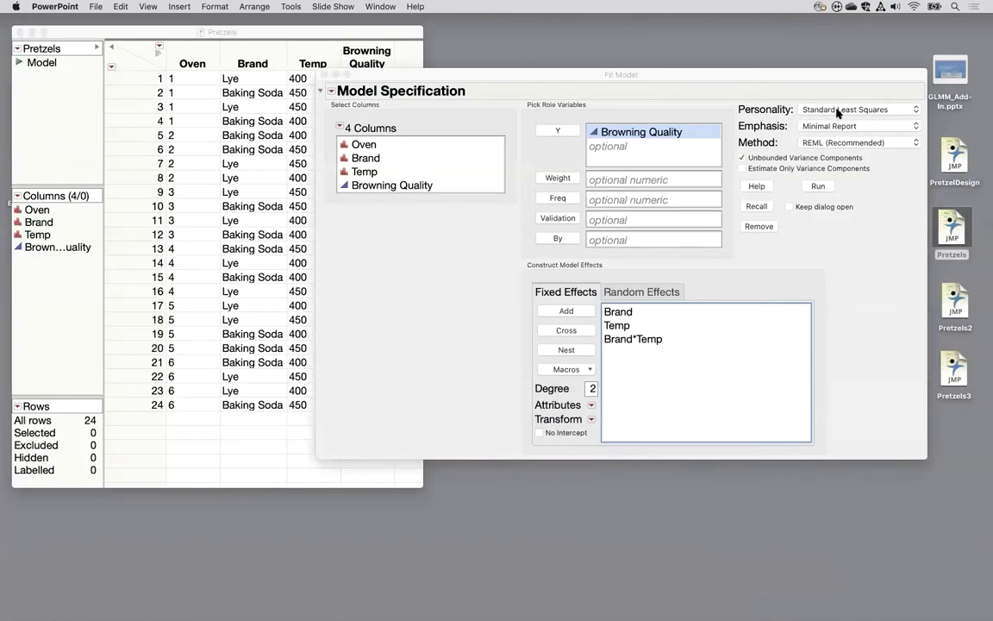
Step: Set the personality to Mixed Model and run it with Brand, Temp and Brand*Temp as fixed effects and Oven as random effect
left_click(836, 110)
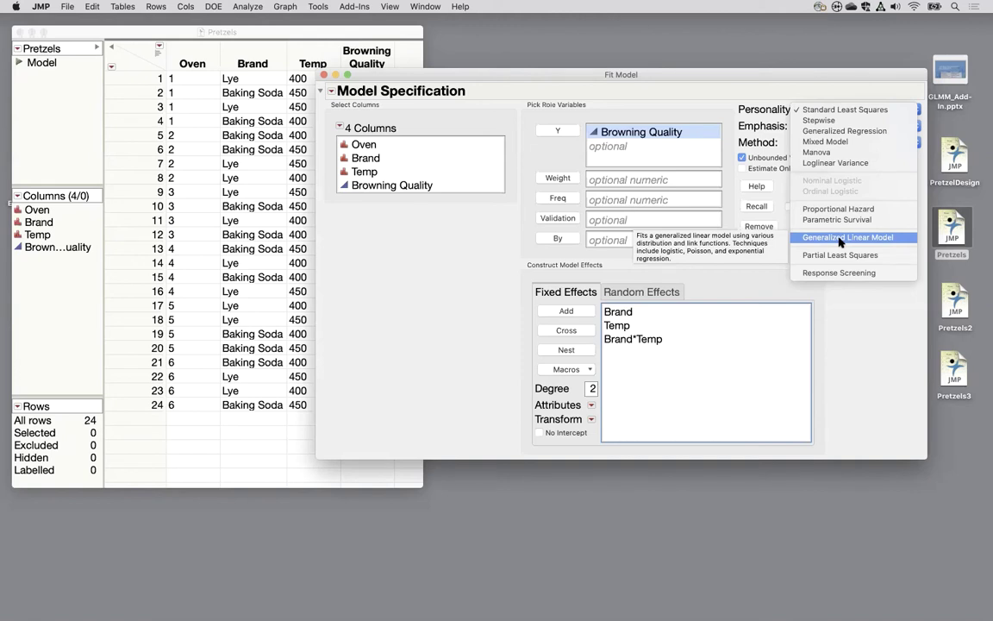
left_click(825, 142)
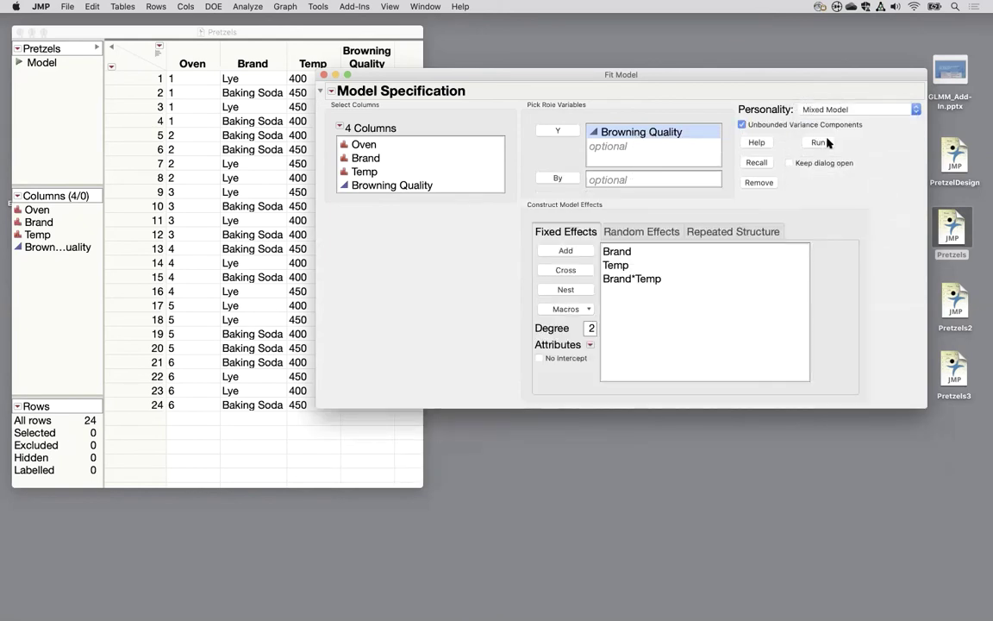
left_click(615, 252)
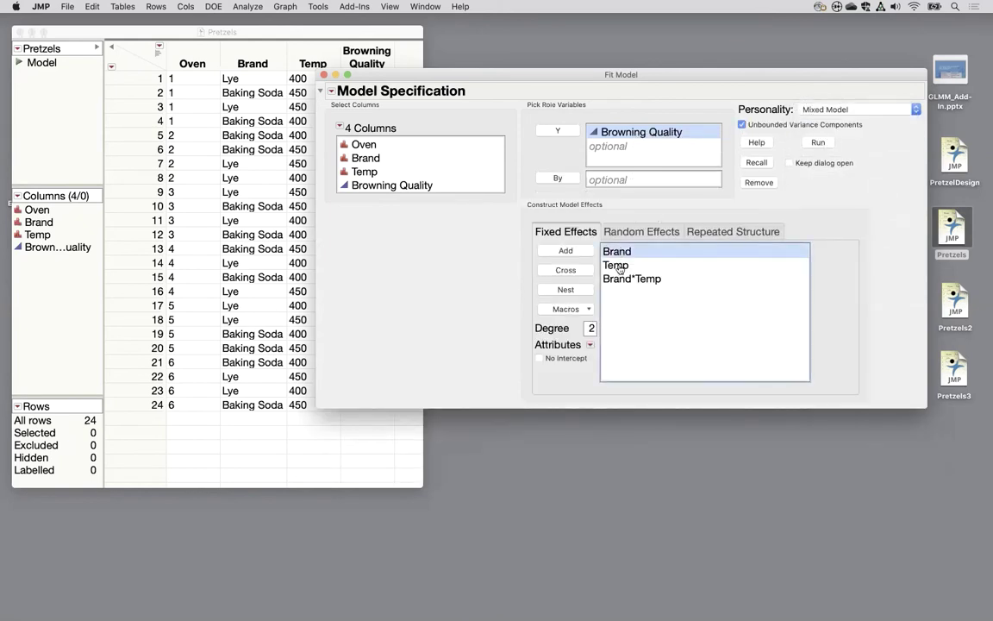
left_click(617, 266)
left_click(629, 280)
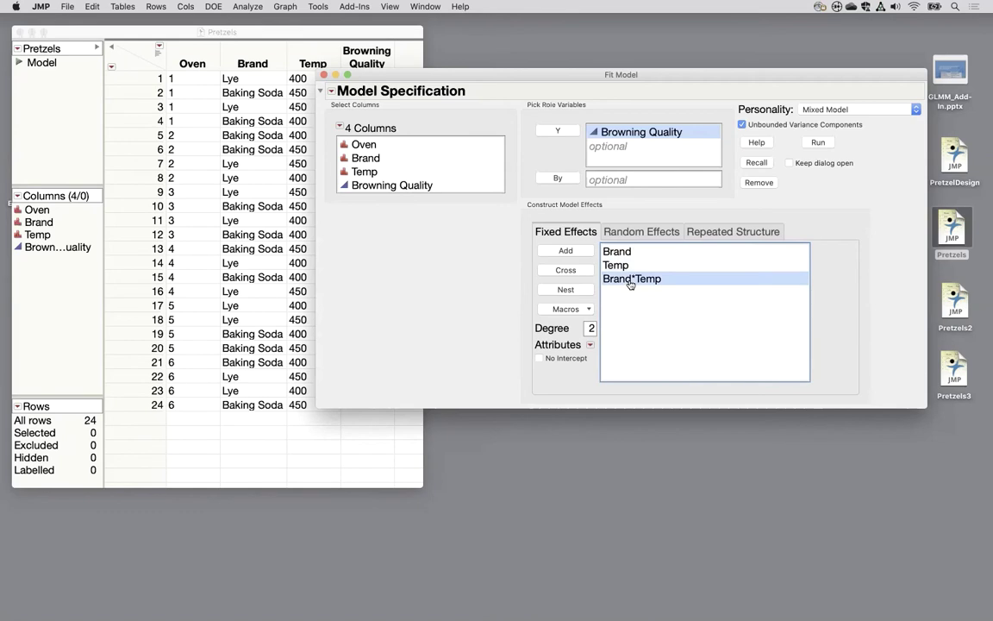
left_click(643, 231)
left_click(668, 251)
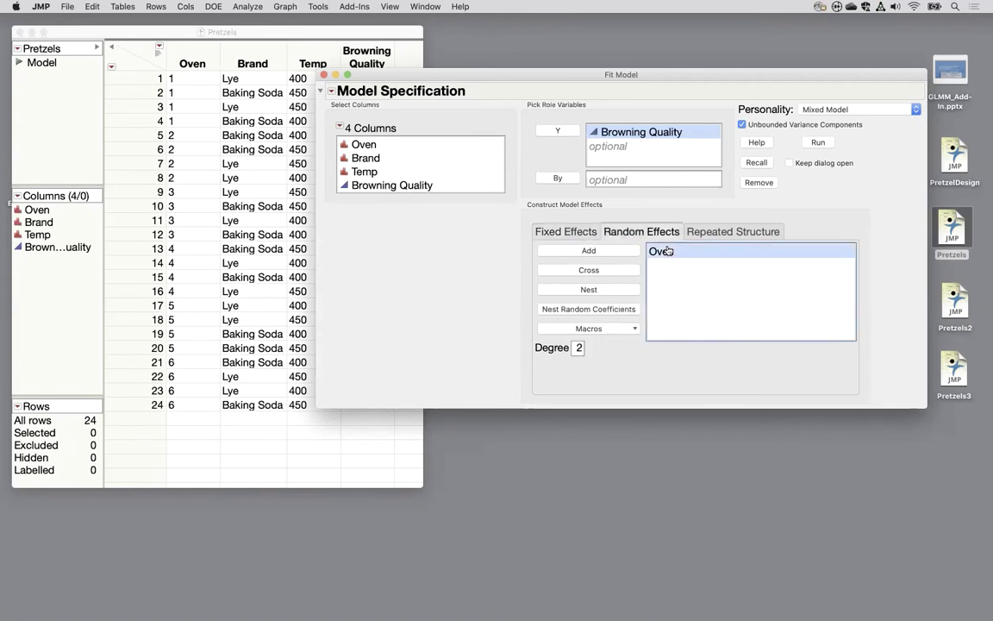
left_click(817, 143)
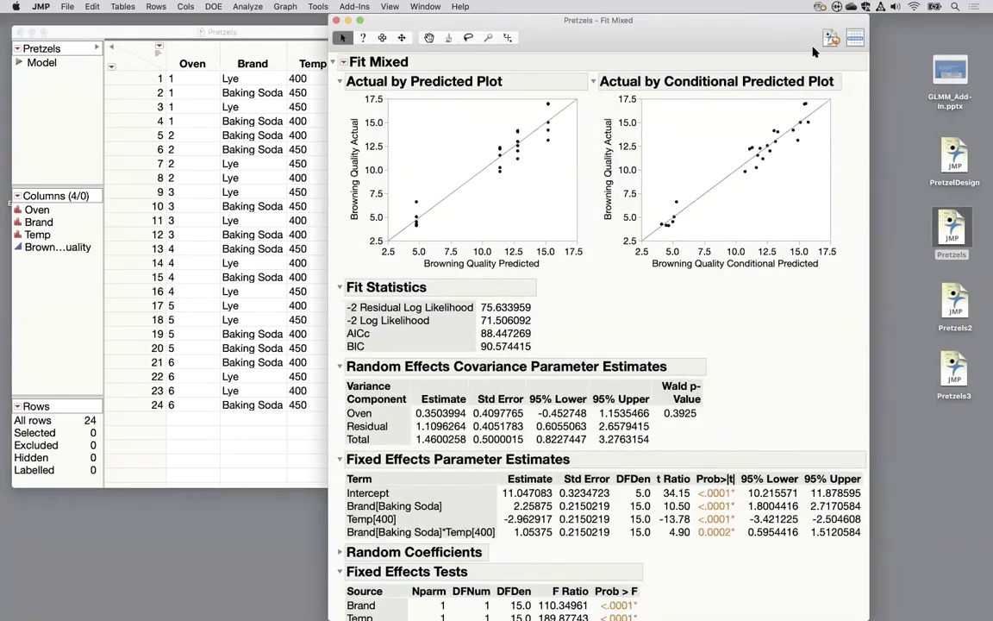
left_click_drag(770, 36, 568, 36)
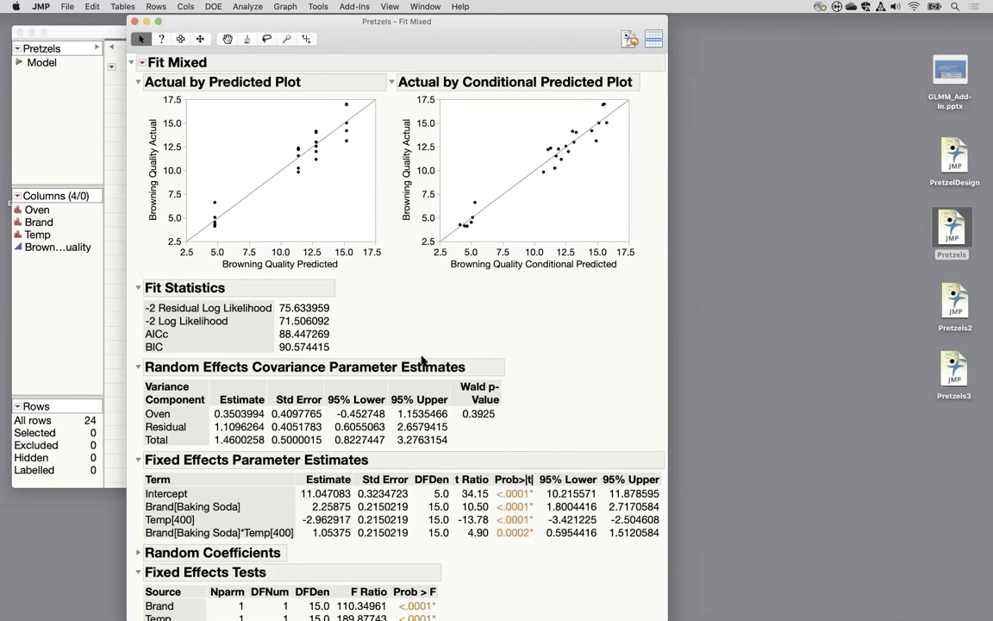
left_click(139, 64)
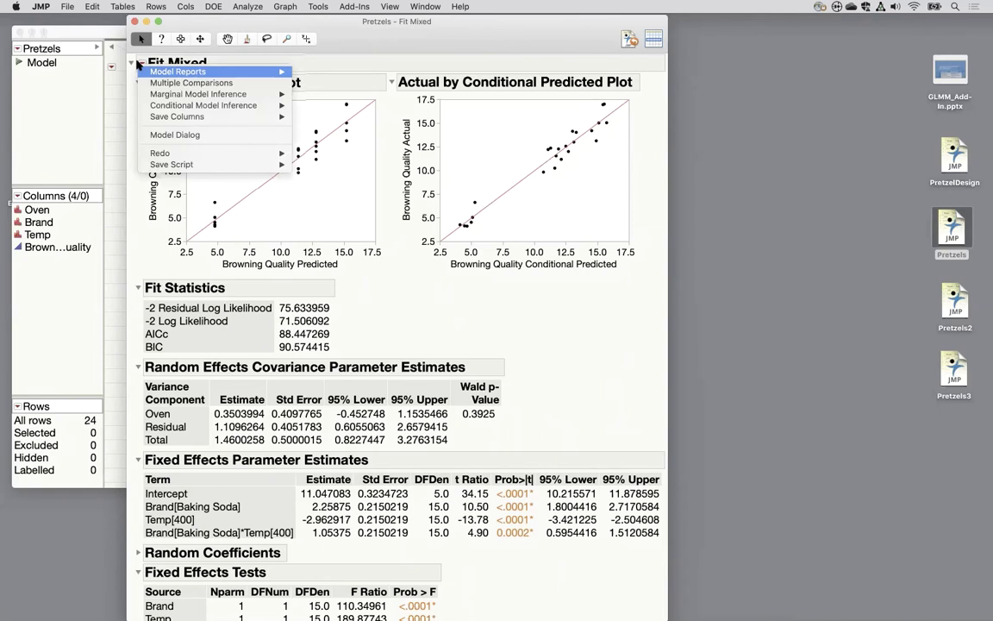
mouse_move(171, 121)
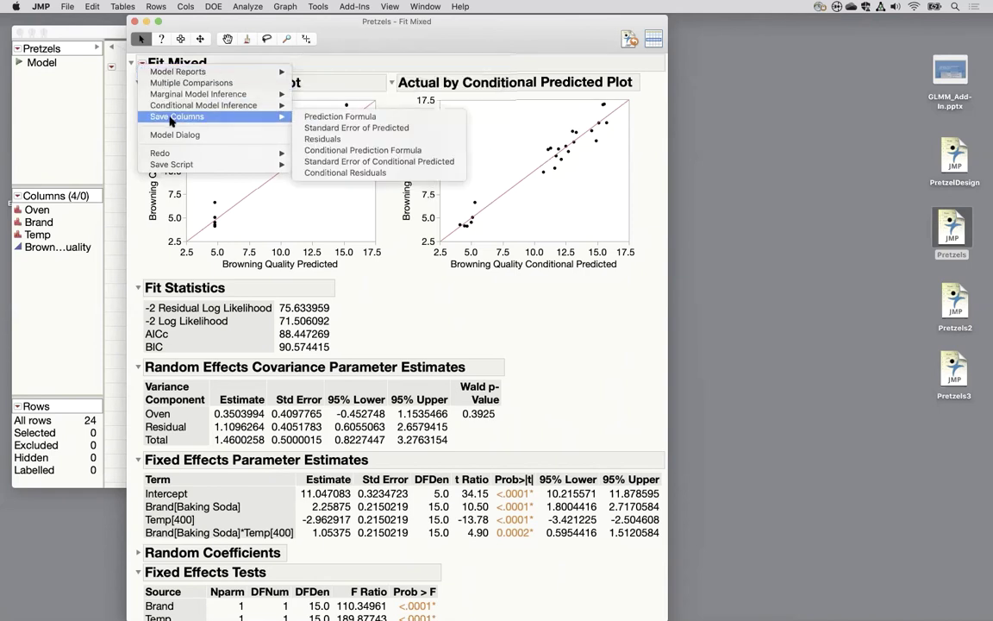
left_click(336, 140)
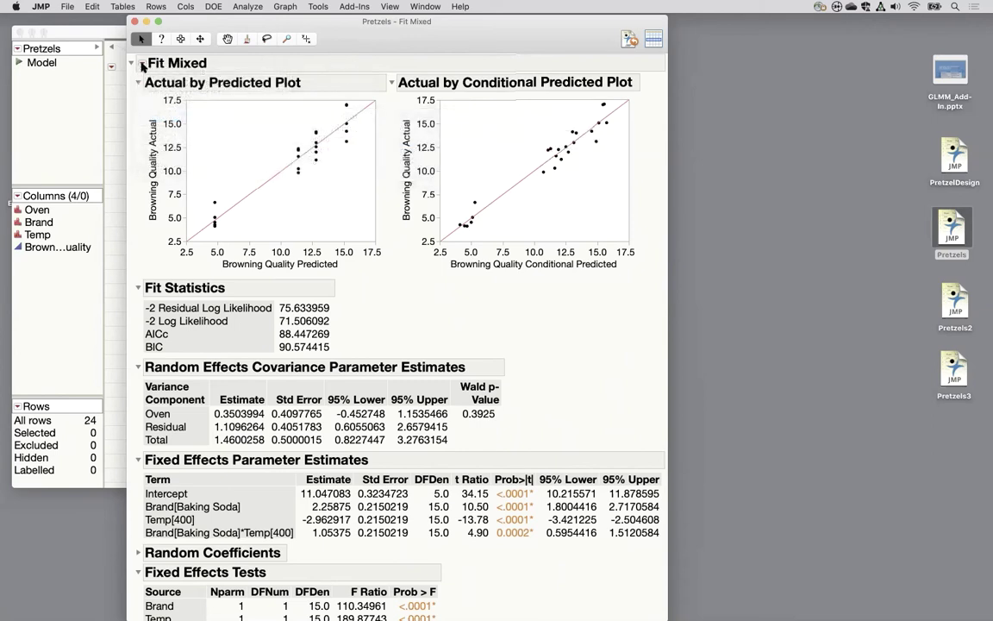
Step: Reopen the model specification from the Fit Mixed report, set the personality to Standard Least Squares and run the model
left_click(143, 65)
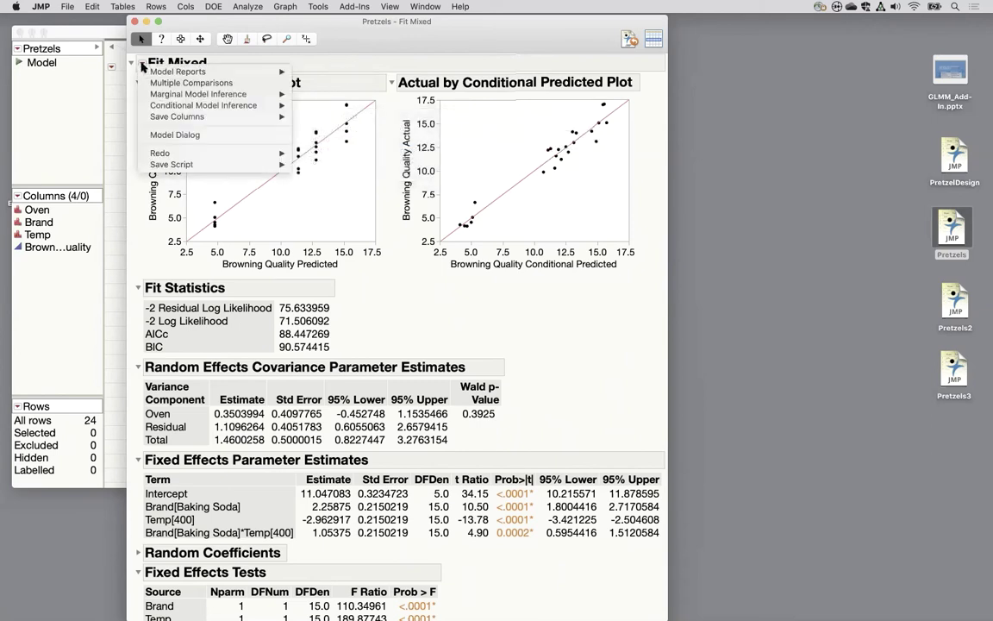
left_click(176, 136)
left_click(825, 95)
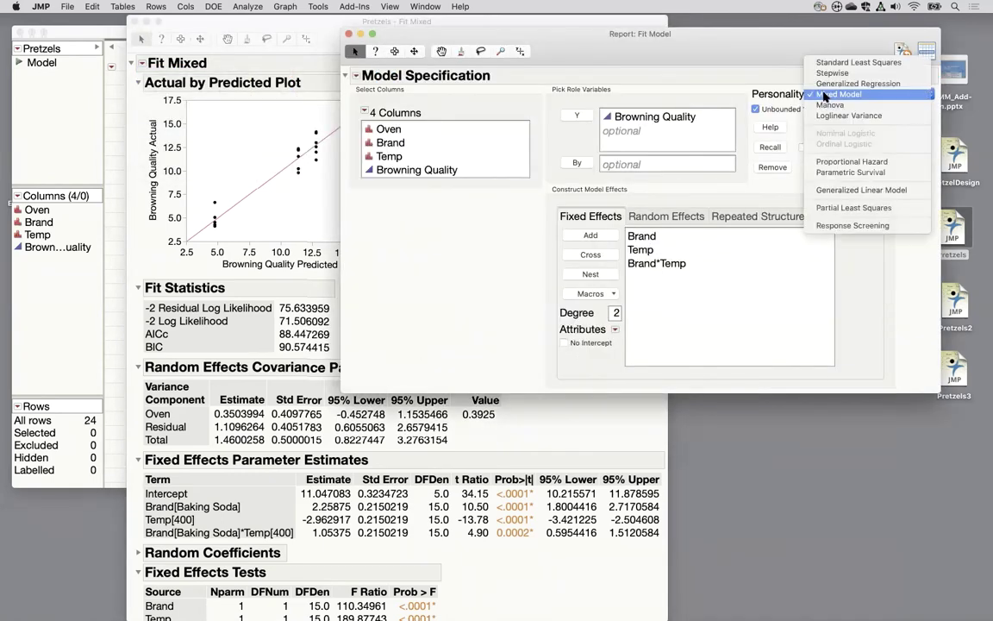
left_click(832, 63)
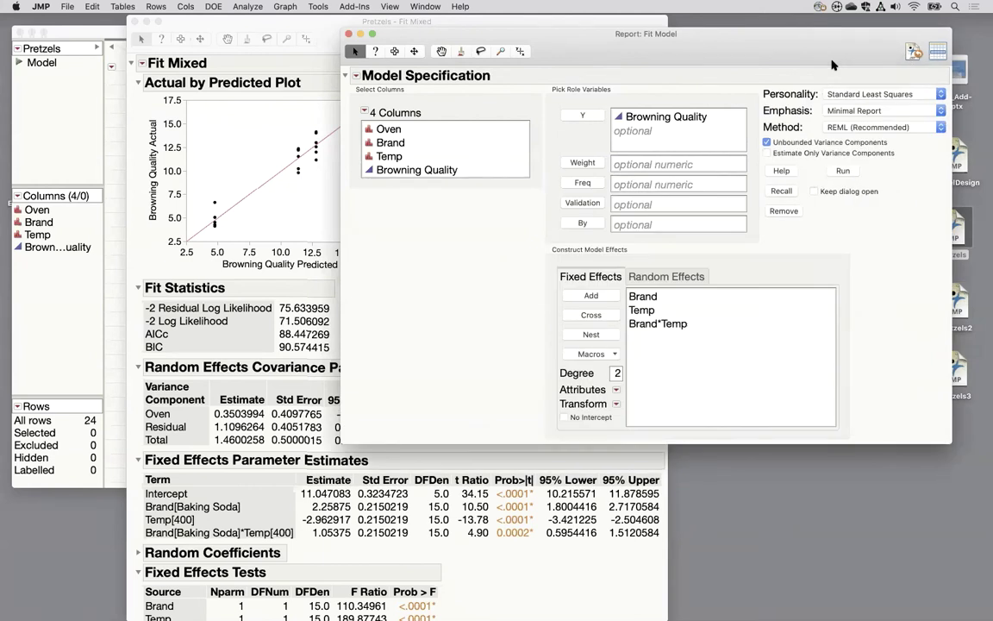
left_click(843, 173)
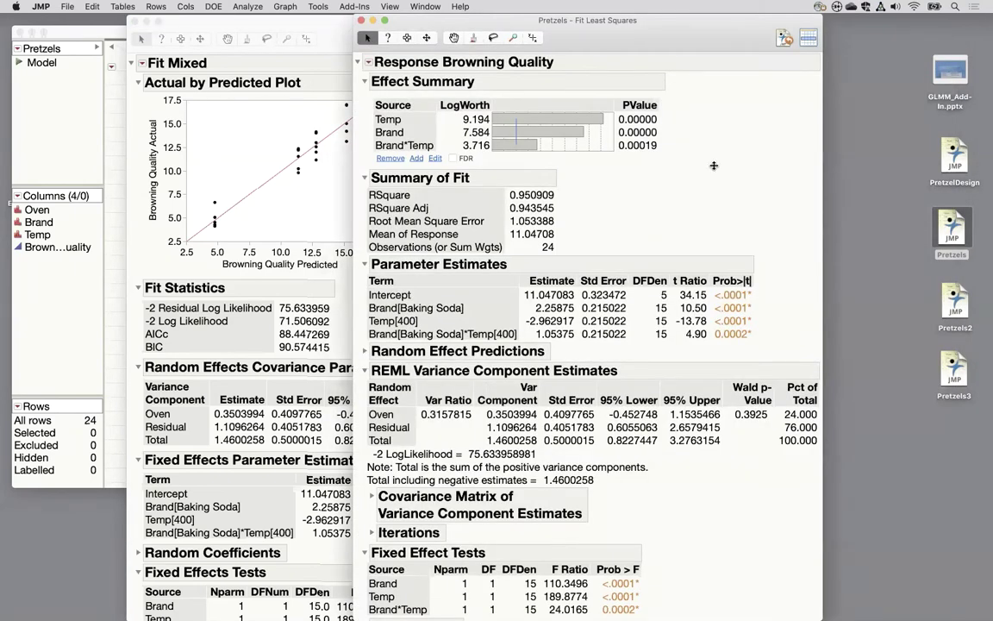
Step: Add a Residual by Predicted plot to the least squares report
left_click(368, 62)
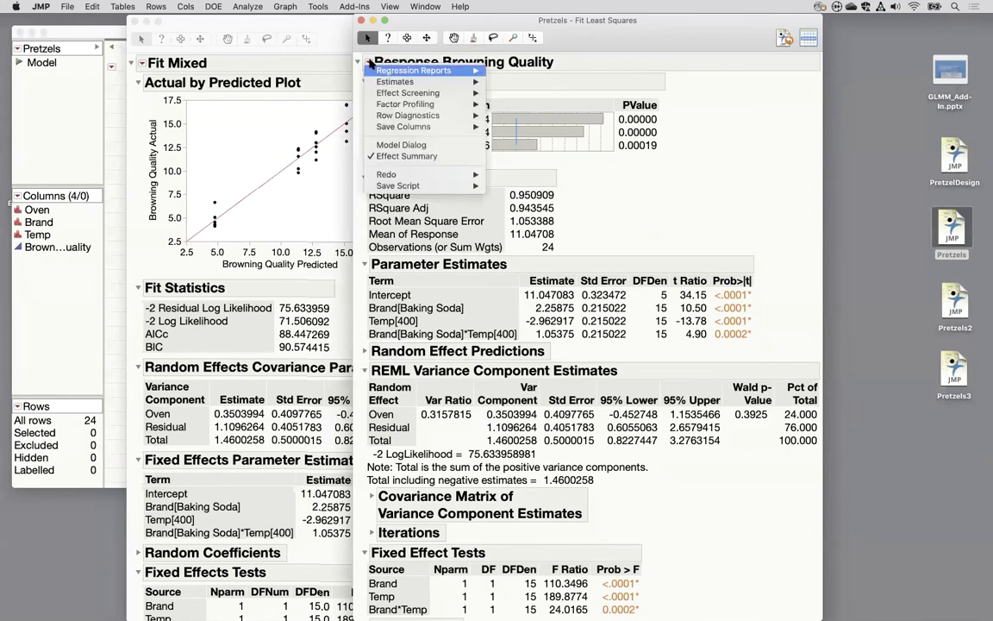
mouse_move(403, 117)
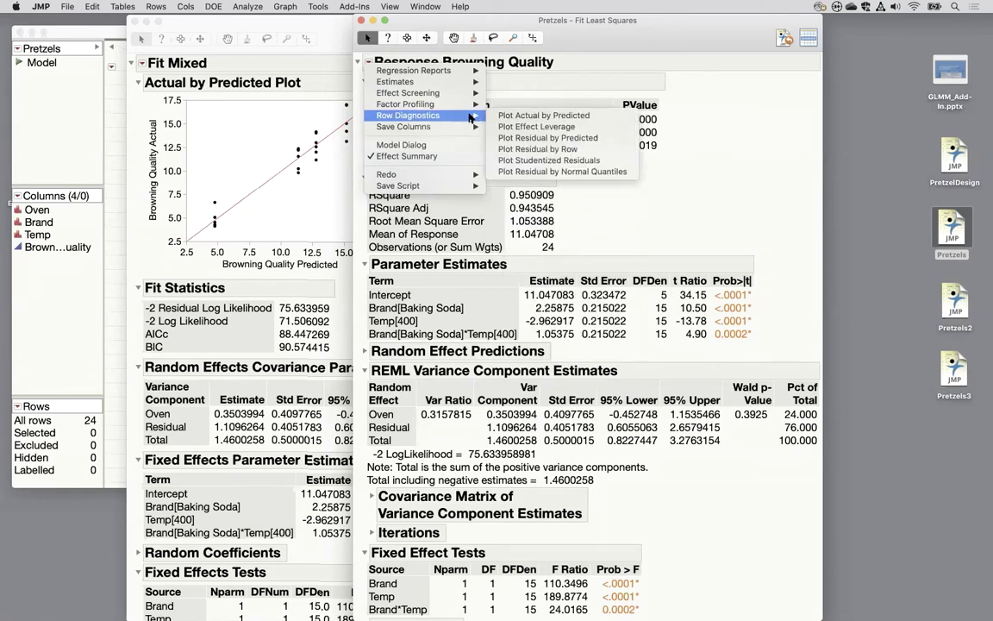
left_click(553, 143)
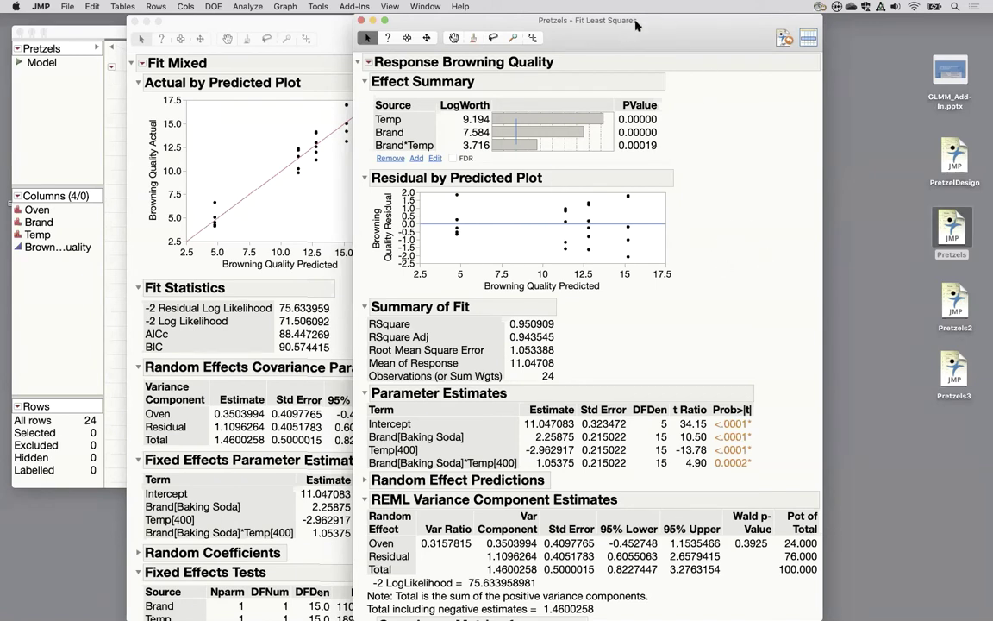
Step: Arrange the Fit Mixed and Fit Least Squares reports side by side and check the least squares report's options
left_click(274, 68)
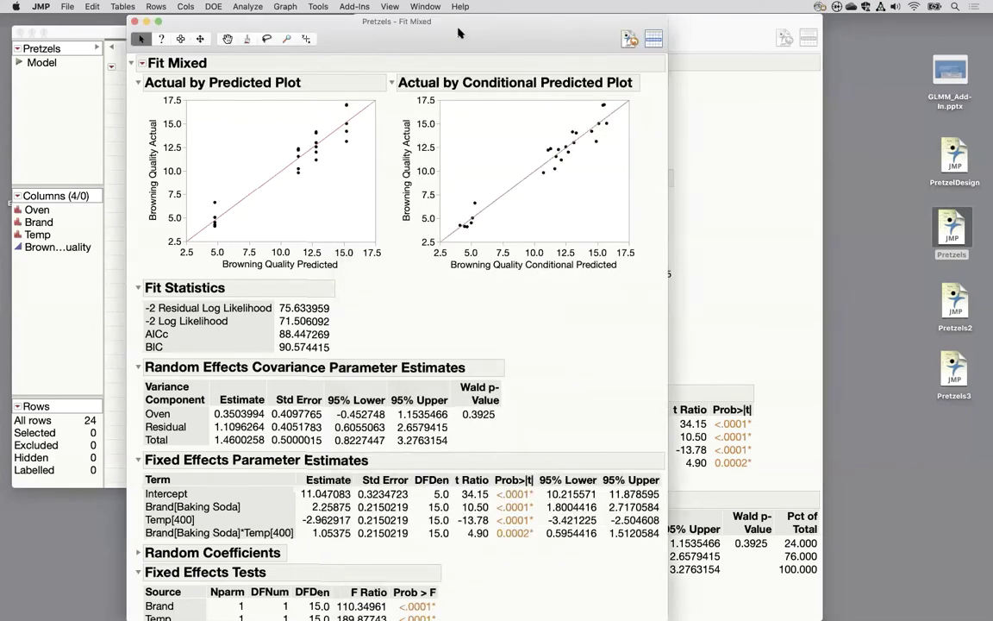
left_click_drag(640, 32, 802, 28)
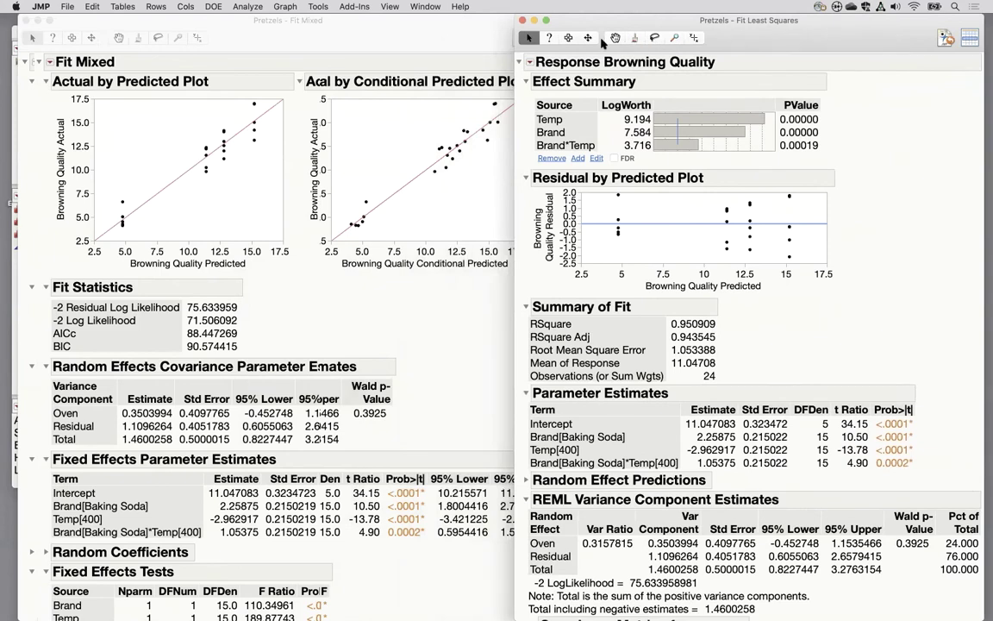
left_click(528, 63)
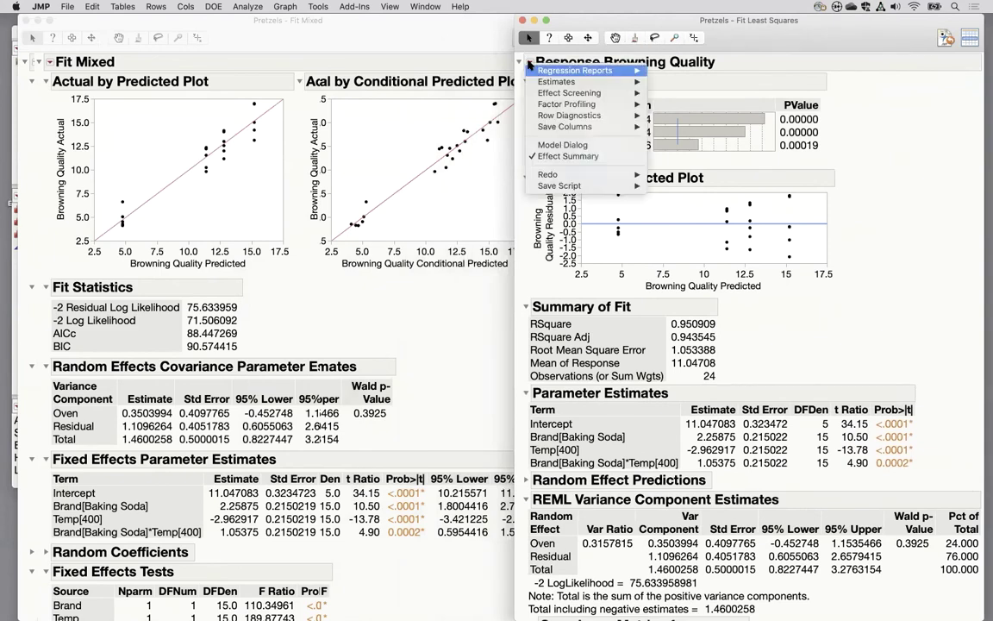
left_click(896, 156)
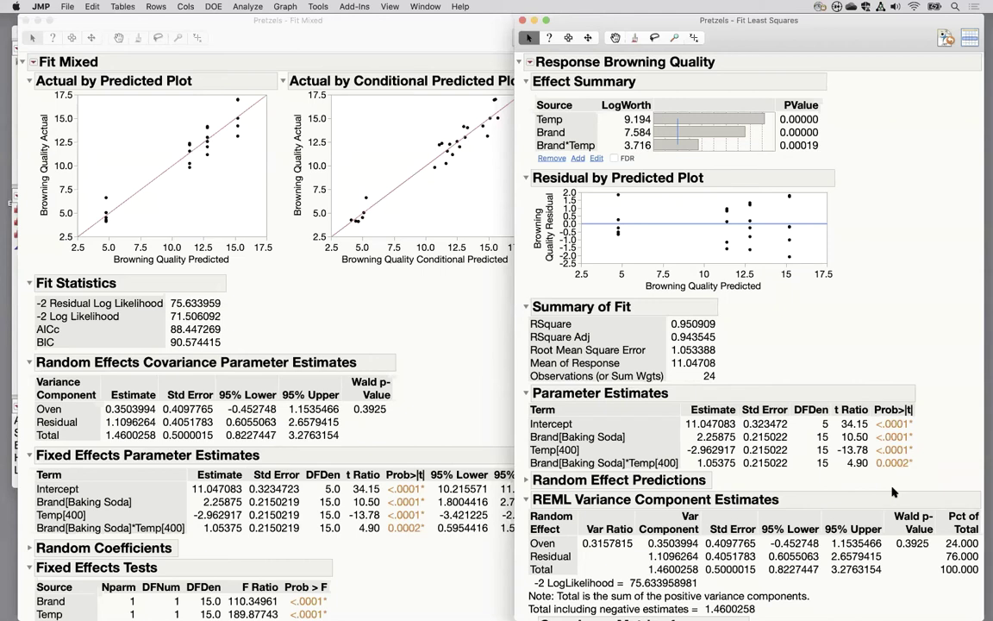
Step: Expand Effect Details in the least squares report and examine the leverage plots and least squares means for Brand, Temp and Brand*Temp
scroll(893, 491, "down", 5)
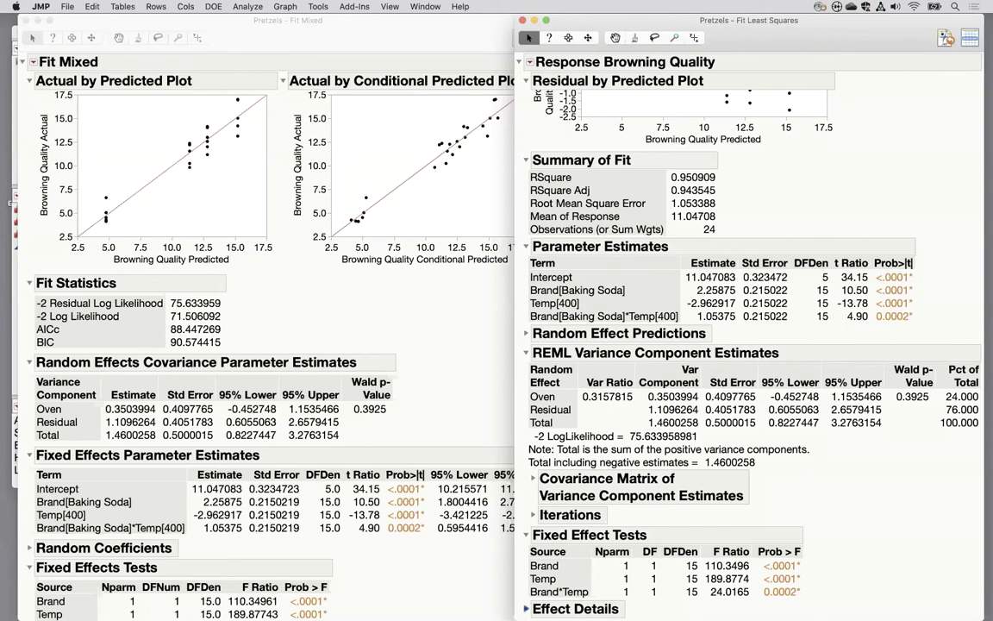
scroll(604, 457, "down", 10)
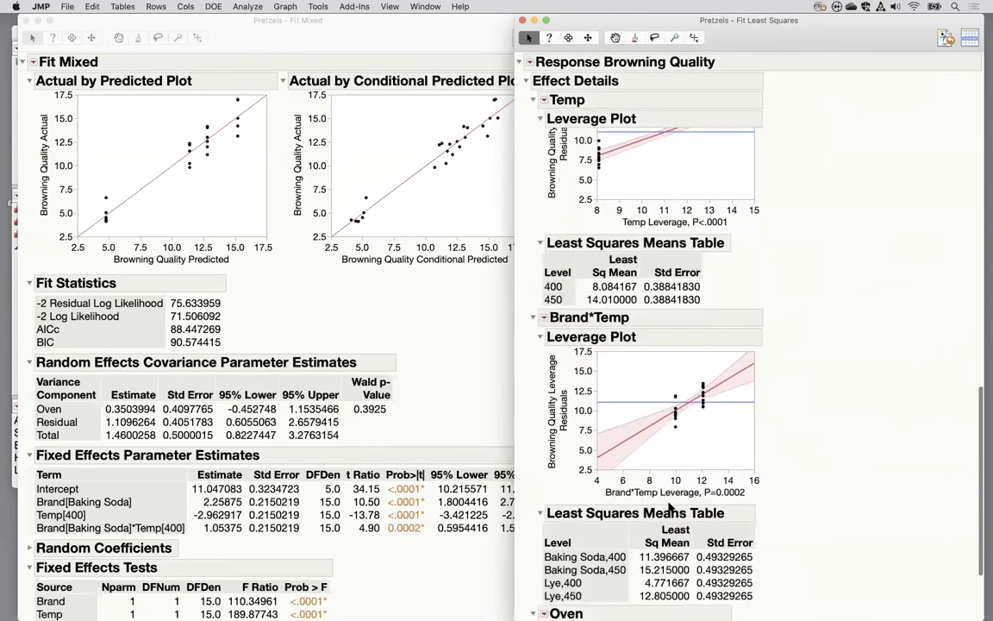
scroll(670, 507, "down", 1)
scroll(670, 507, "up", 8)
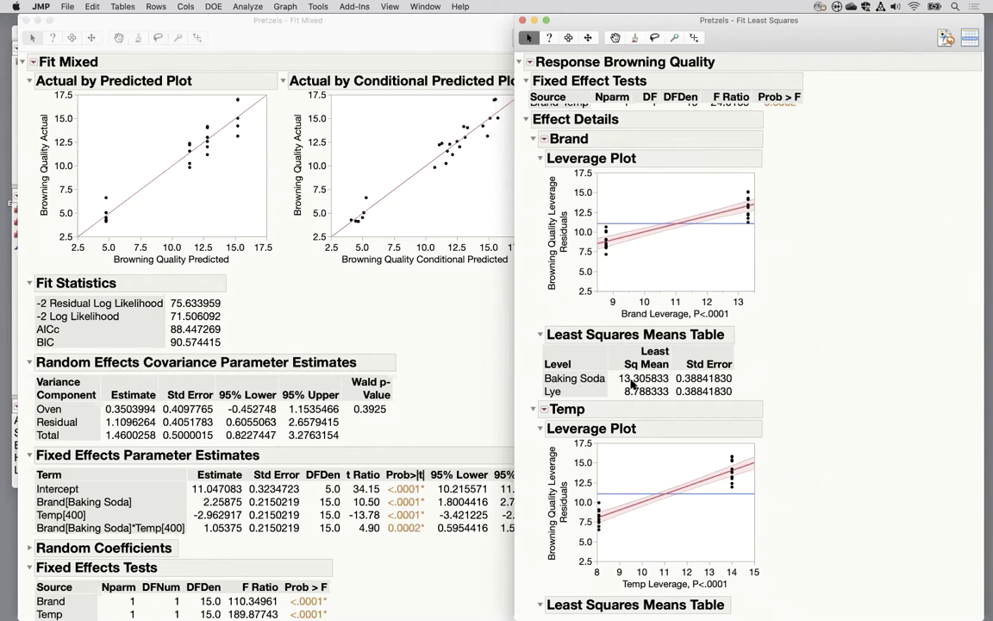
scroll(604, 387, "down", 5)
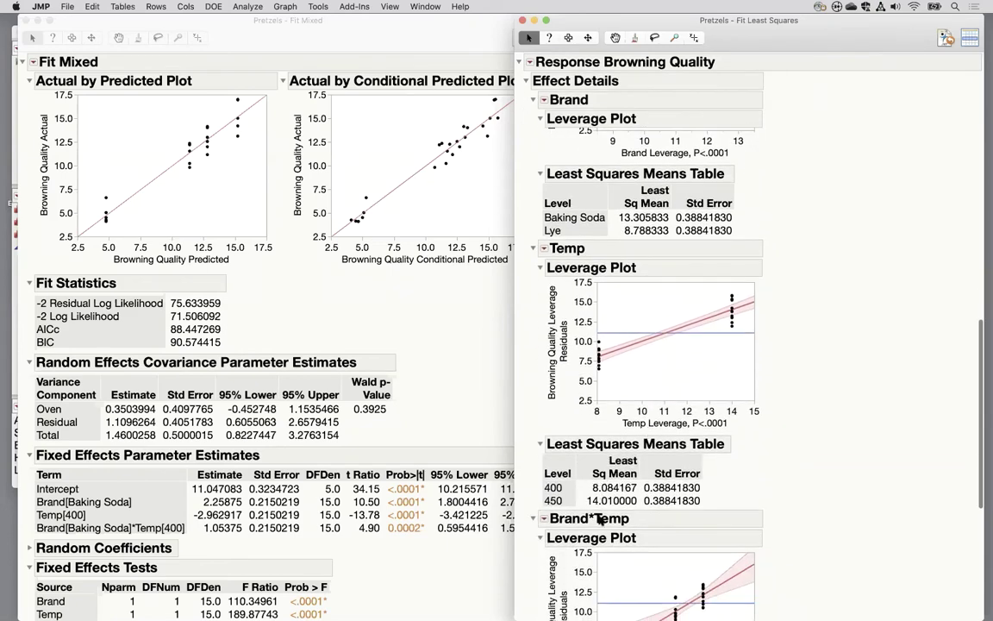
scroll(613, 498, "down", 1)
scroll(614, 498, "down", 10)
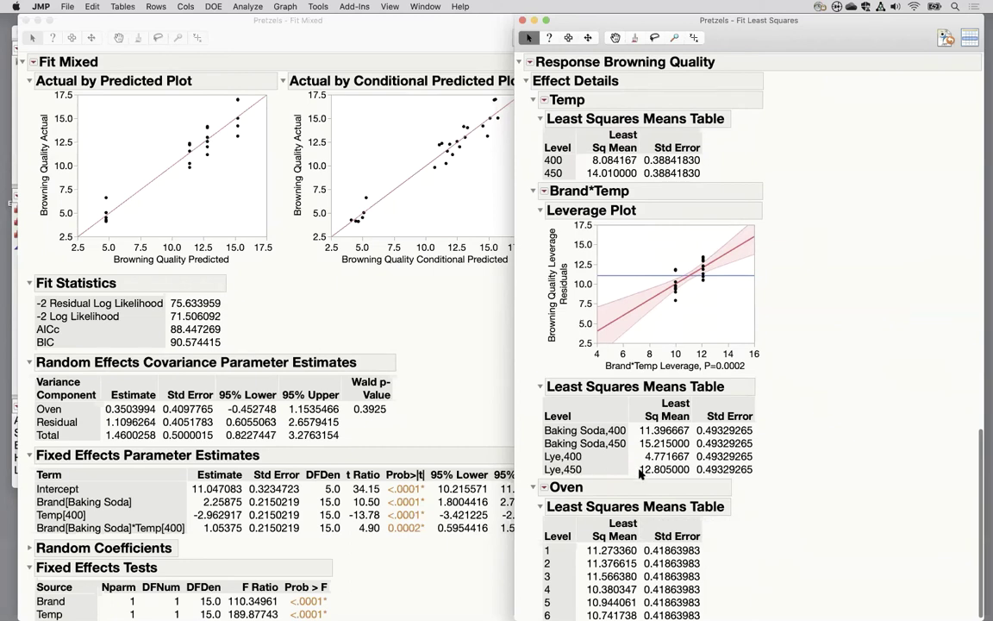
Step: Create a least squares means interaction plot for Brand*Temp with Brand as the overlay term
left_click(544, 191)
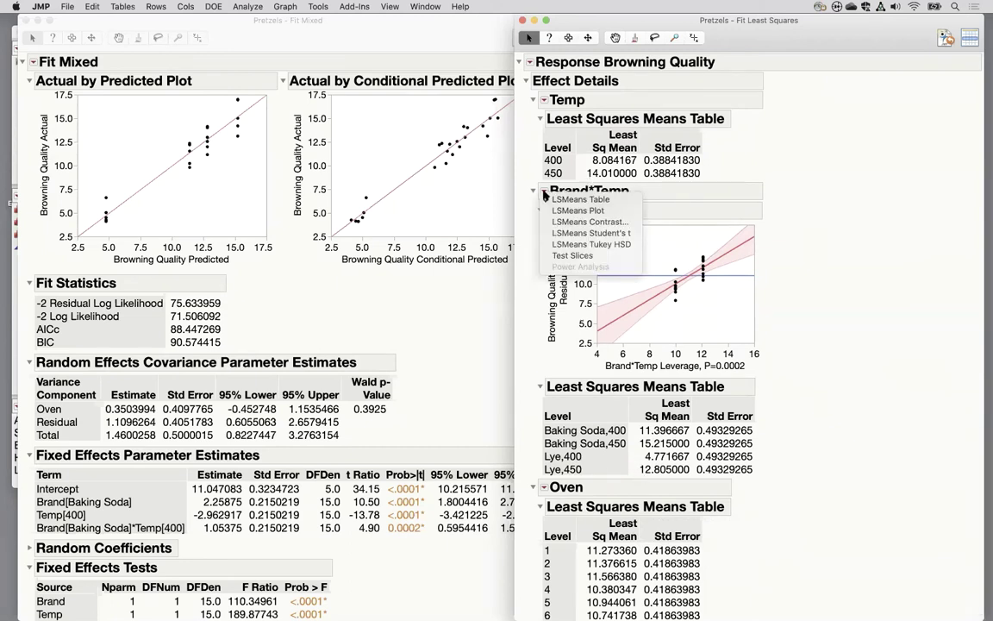
left_click(572, 211)
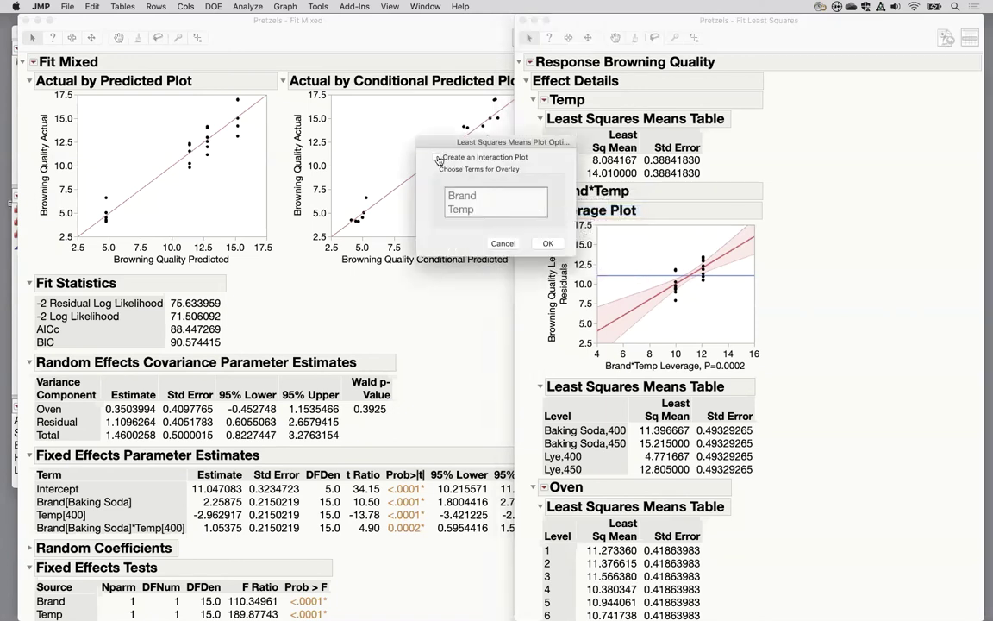
left_click(437, 158)
left_click(462, 196)
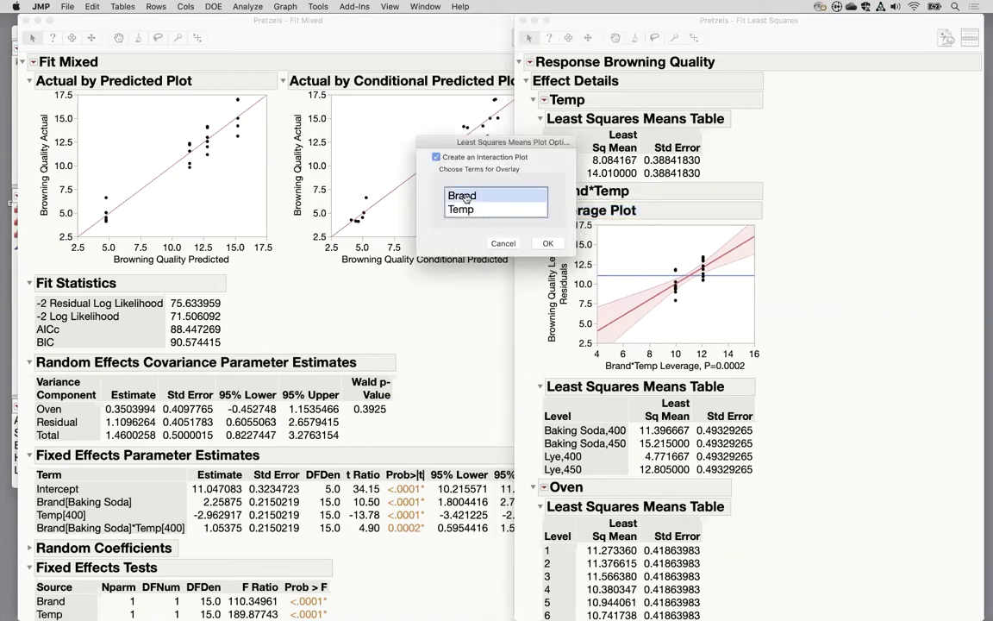
left_click(548, 245)
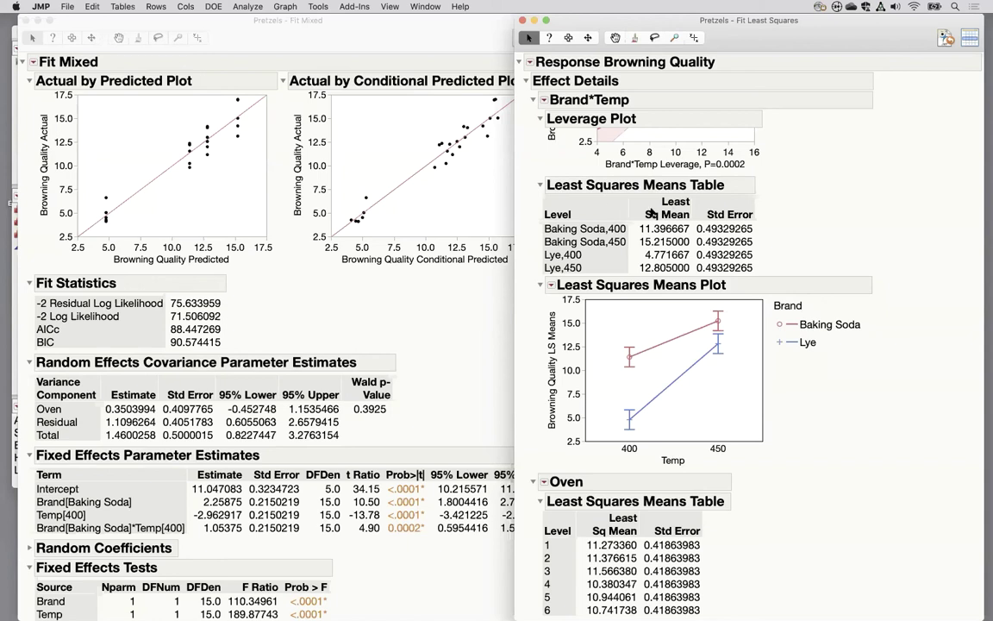
Step: Tabulate the mean of Browning Quality by Brand and Temp in rows, and place the table beside the least squares report
left_click(247, 7)
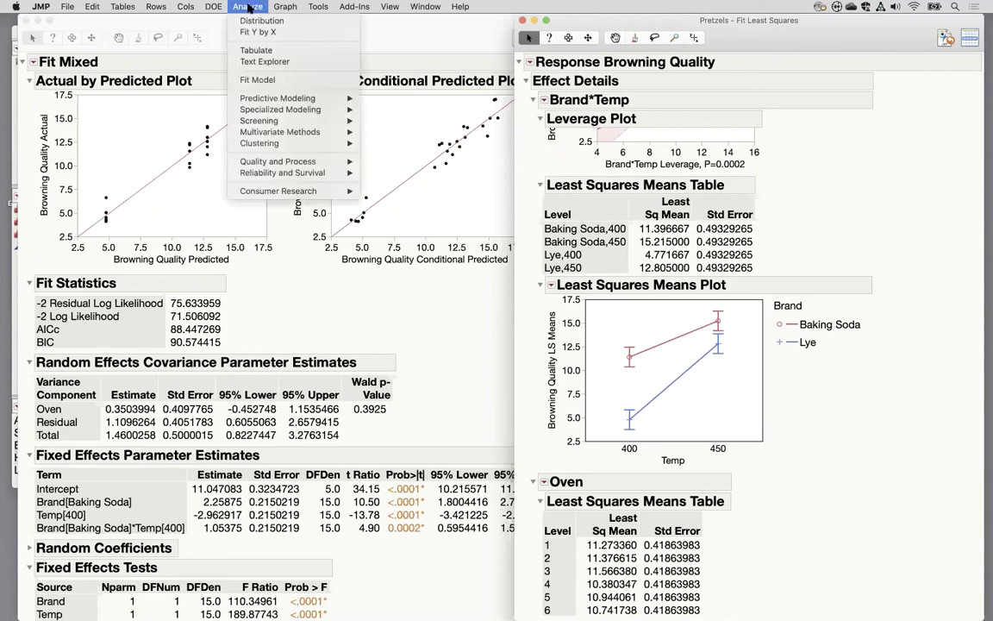
left_click(265, 54)
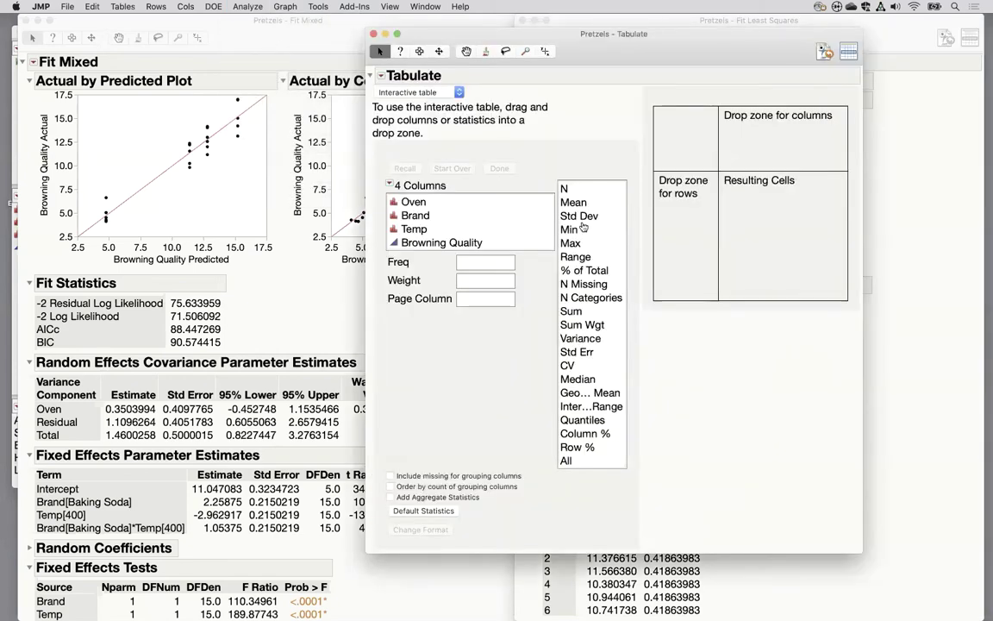
left_click(413, 242)
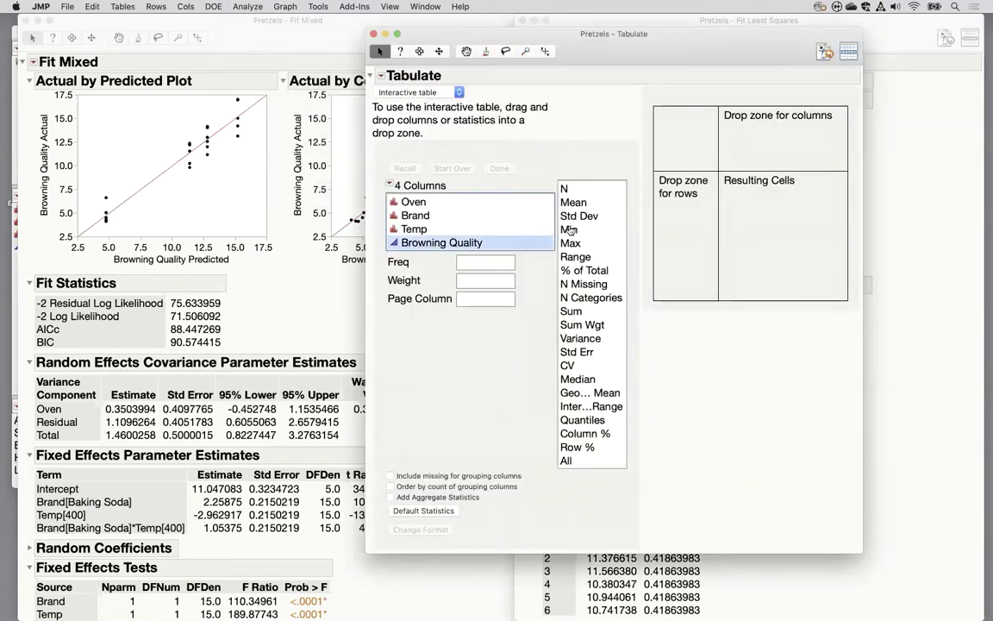
left_click_drag(441, 242, 758, 130)
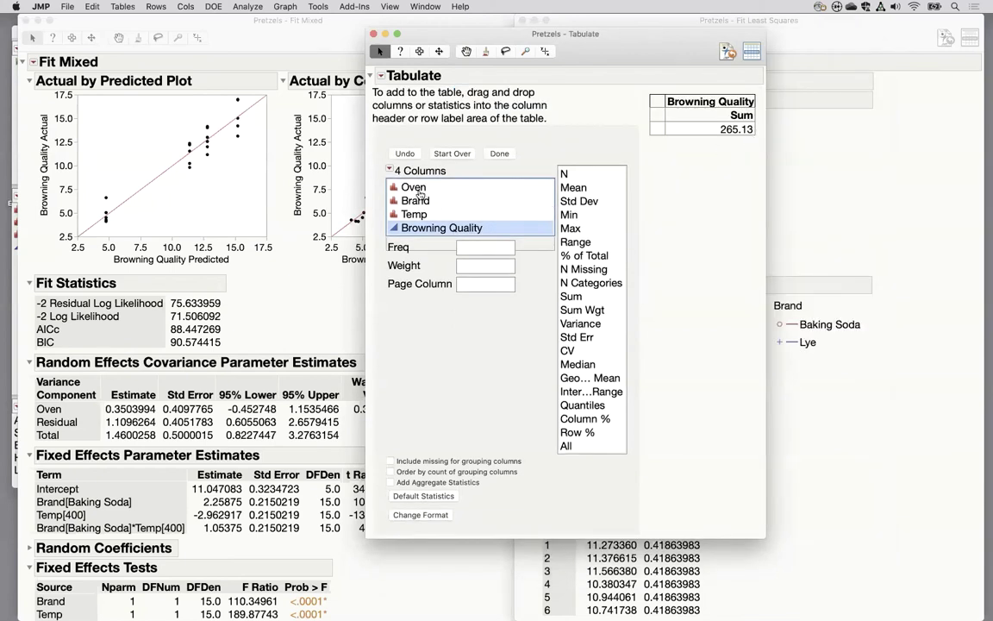
left_click(415, 201)
left_click_drag(414, 201, 655, 130)
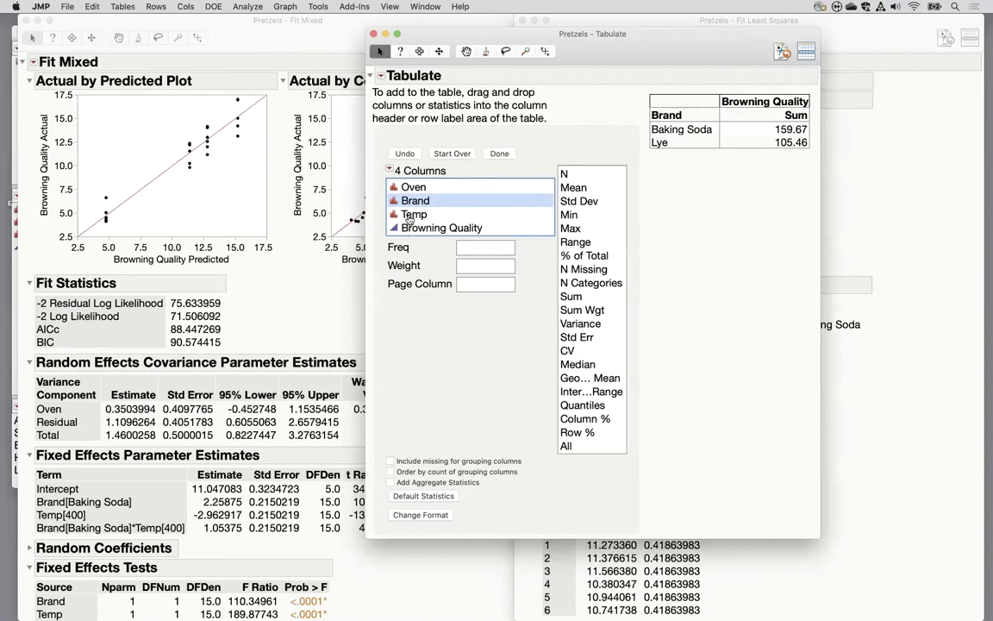
left_click_drag(413, 214, 716, 116)
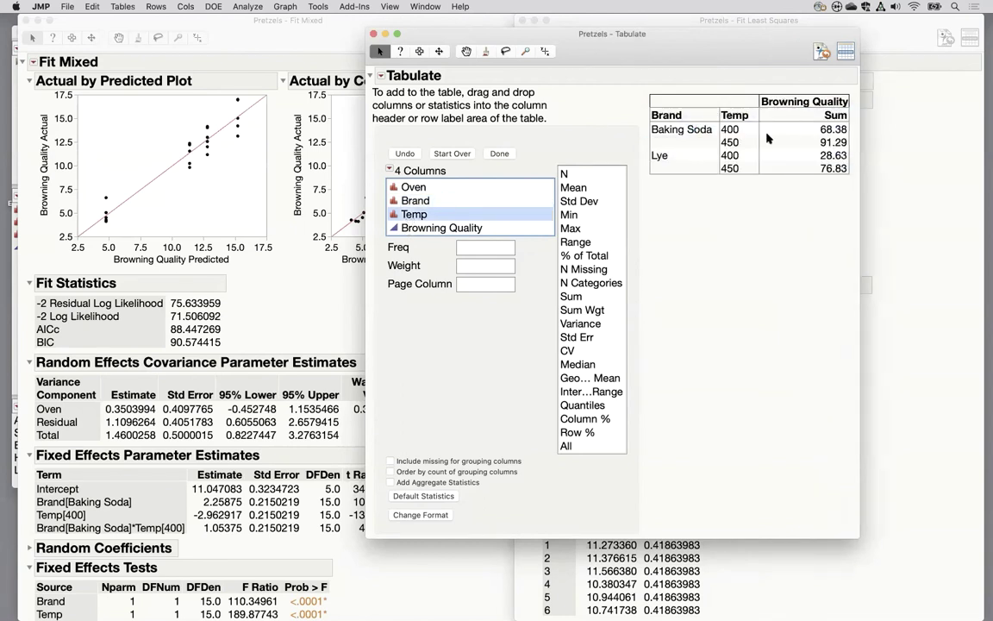
left_click_drag(584, 189, 815, 113)
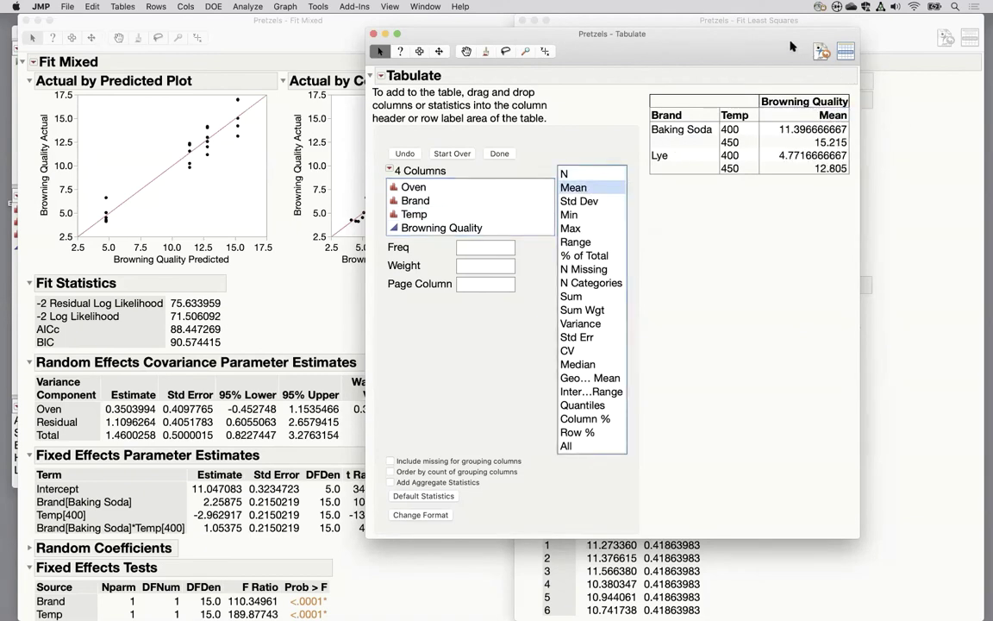
left_click_drag(579, 33, 241, 40)
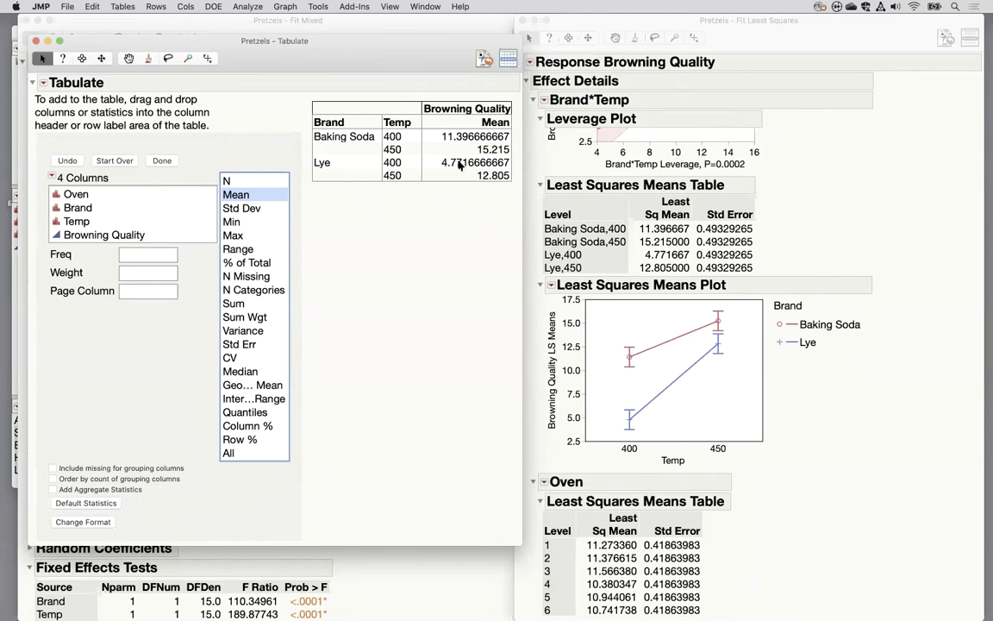
Step: Clear the Browning Quality values in rows 9 and 19 of the Pretzels data table
mouse_move(558, 603)
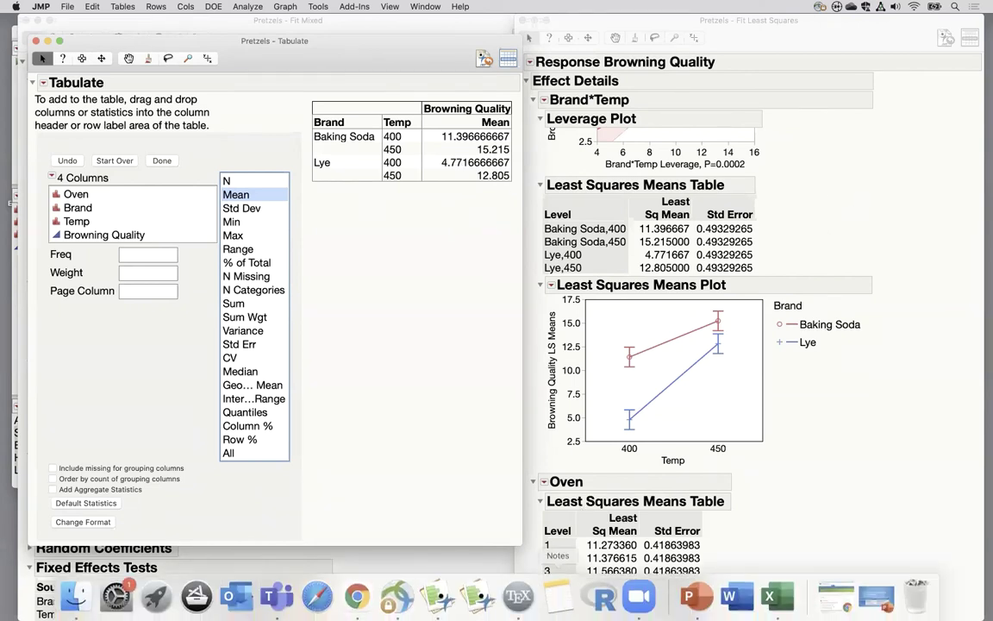
left_click(843, 97)
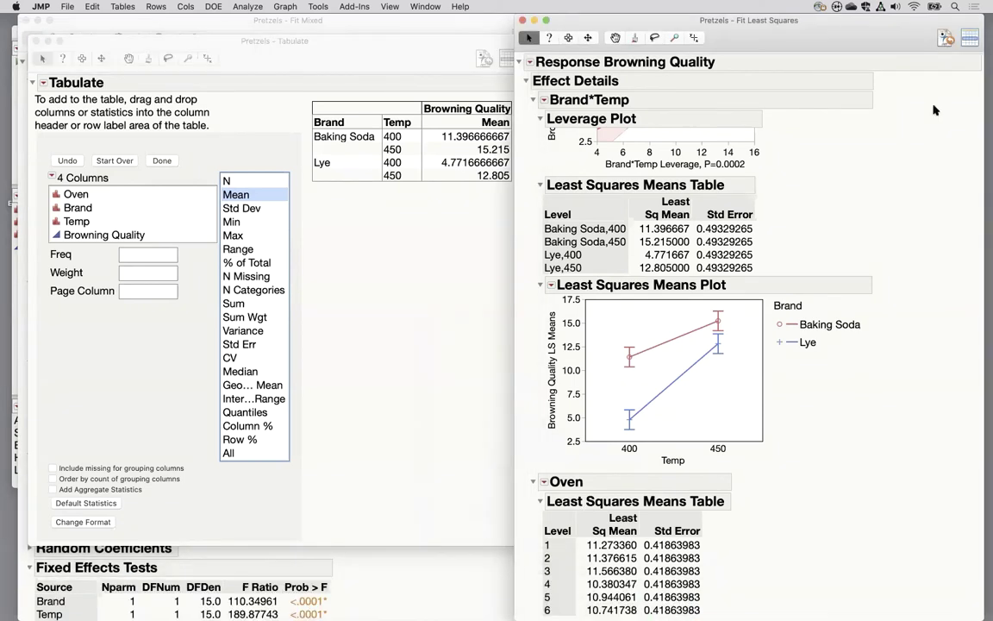
left_click(946, 38)
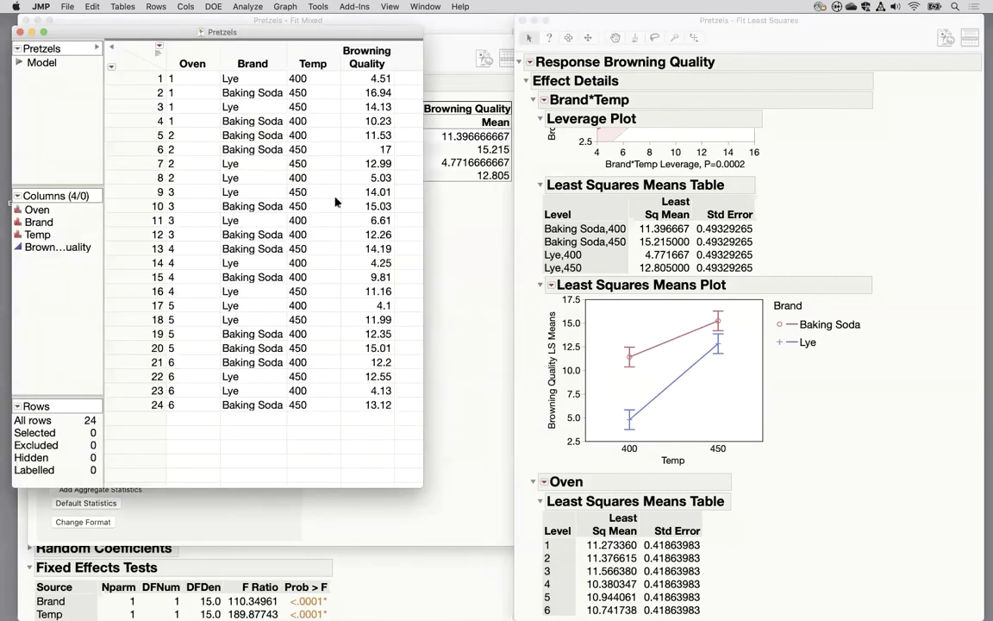
left_click(380, 193)
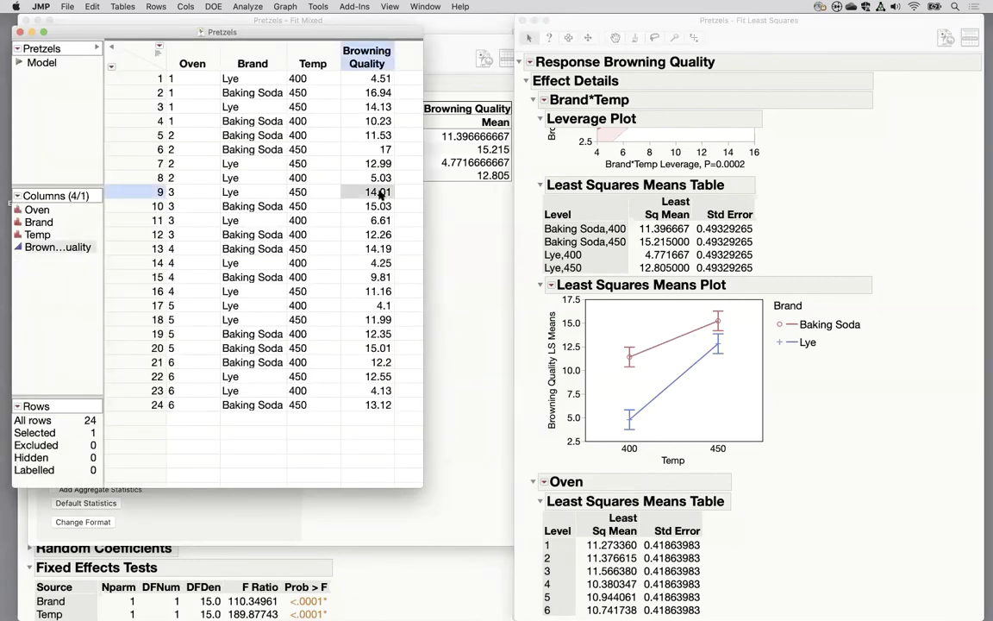
key("BackSpace")
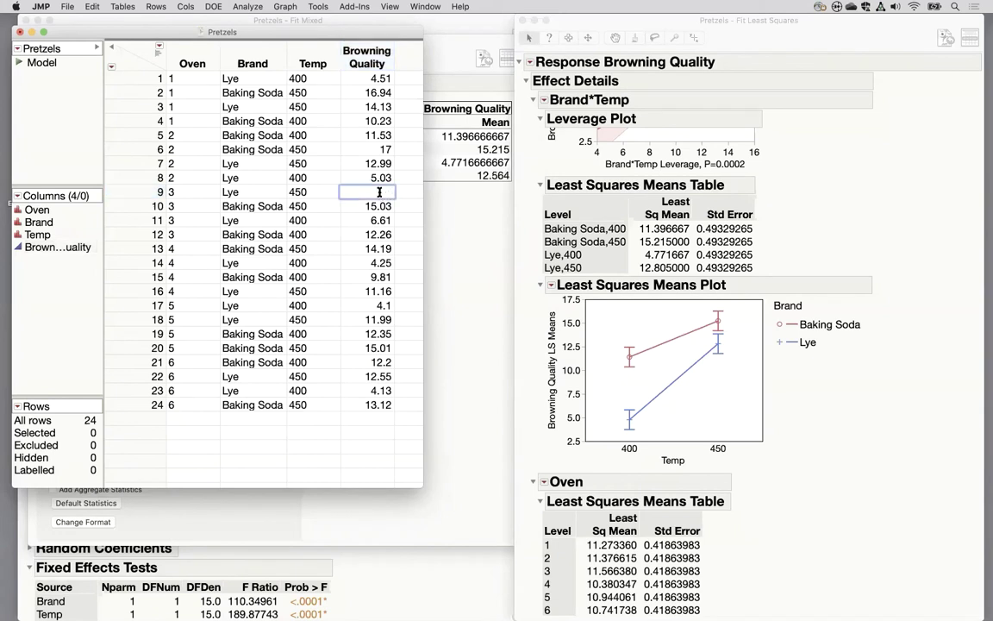
key("Return")
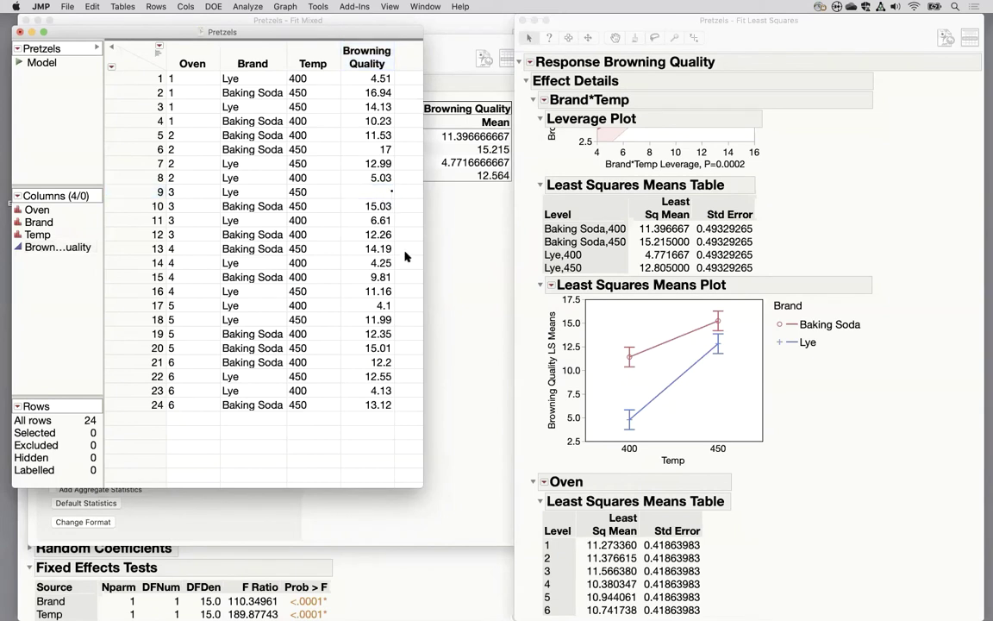
left_click(373, 333)
key("BackSpace")
key("Return")
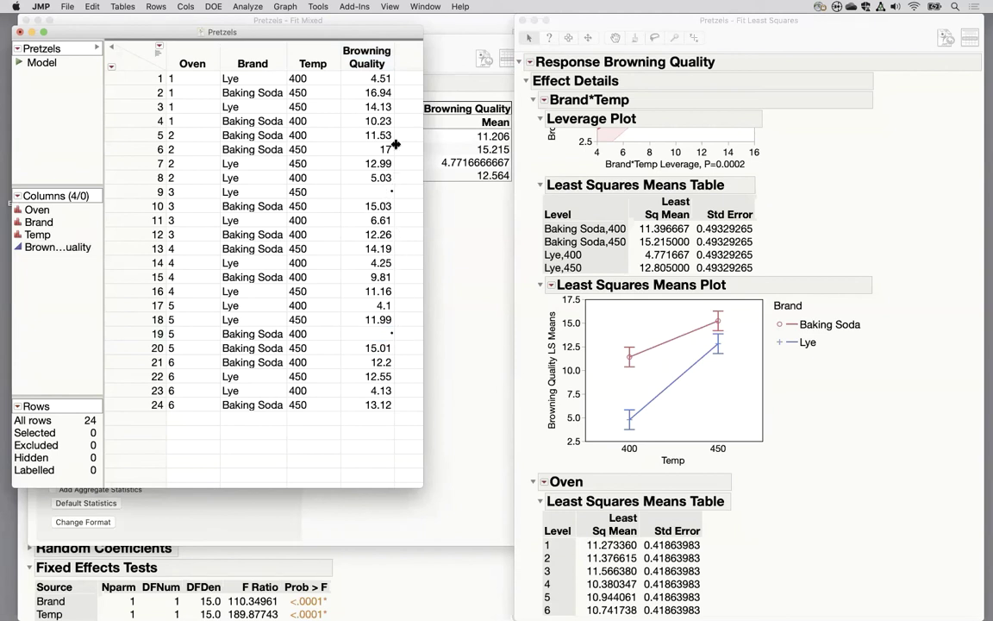
Step: Redo the least squares analysis and place the new report over the old one, showing its Brand*Temp least squares means
left_click(573, 25)
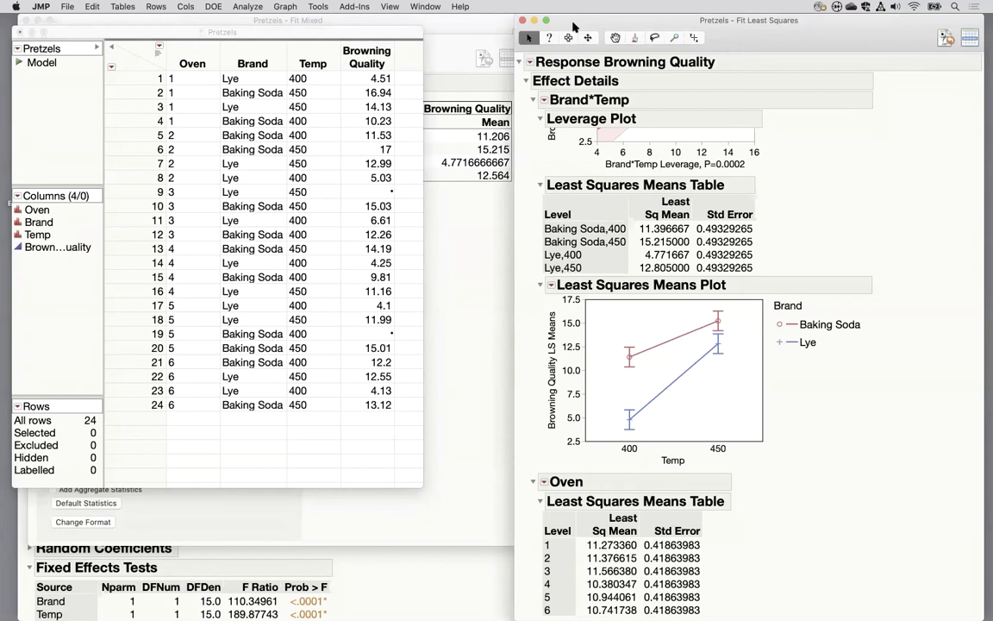
left_click(529, 61)
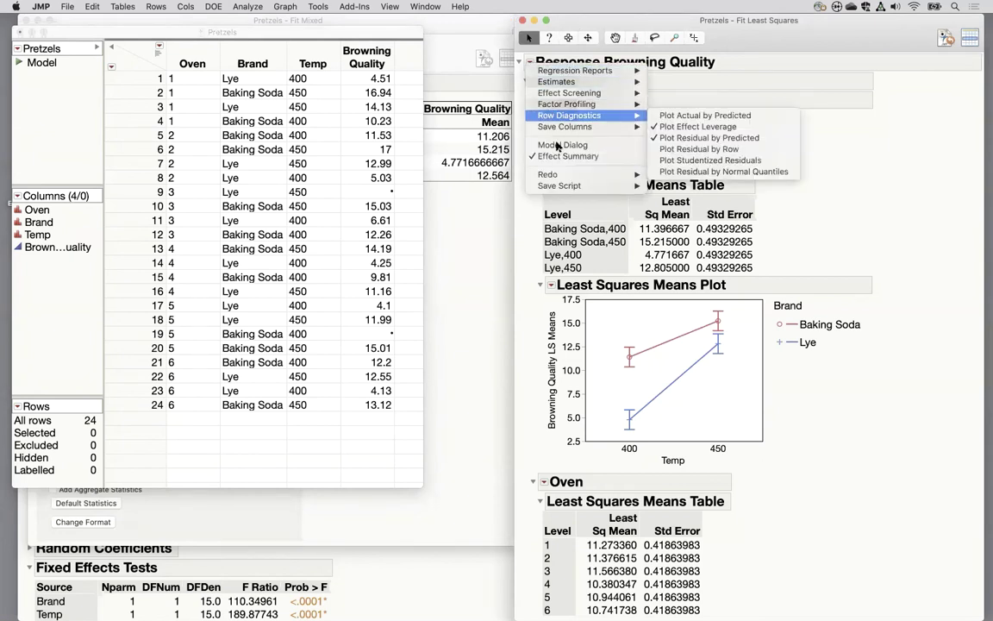
mouse_move(594, 174)
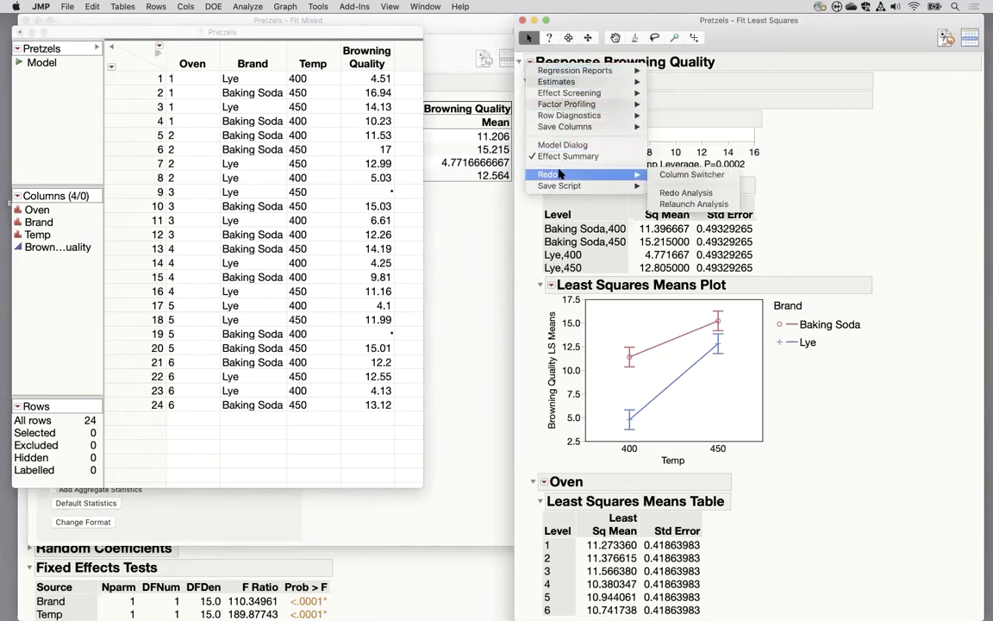
left_click(697, 193)
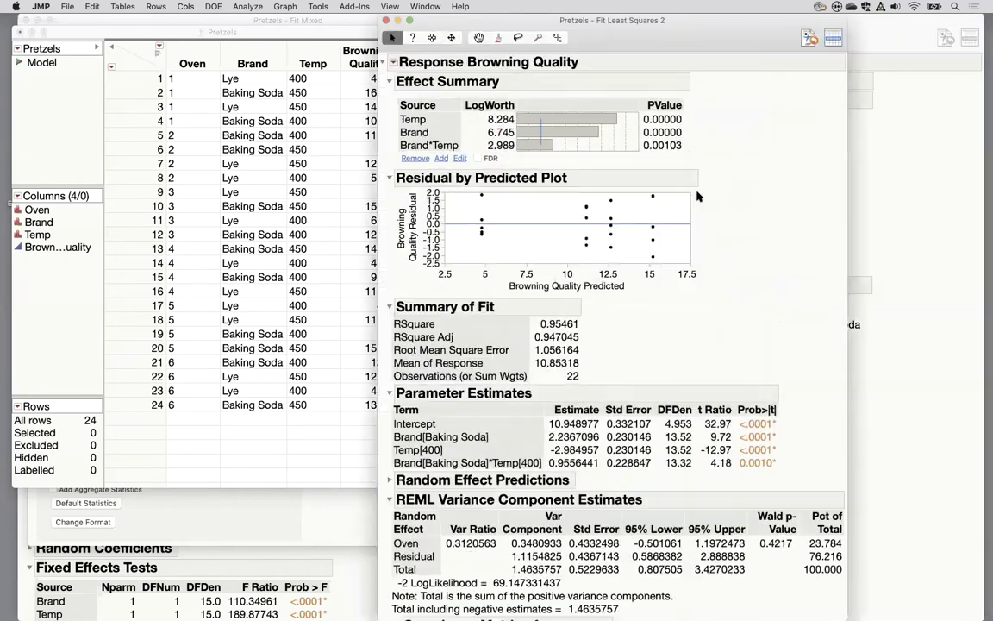
left_click_drag(631, 22, 861, 32)
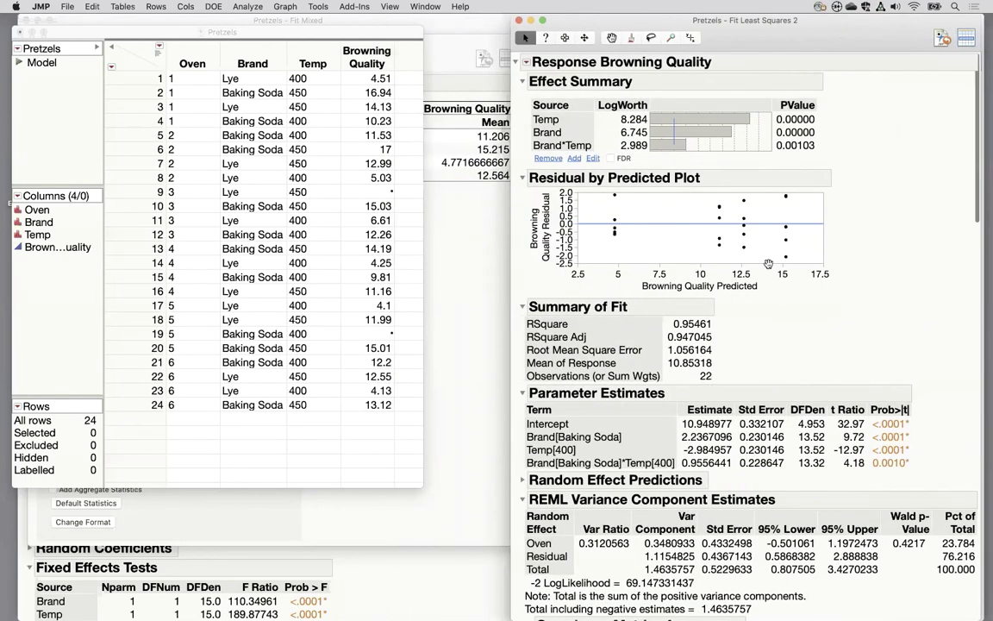
scroll(768, 263, "down", 15)
scroll(768, 263, "down", 10)
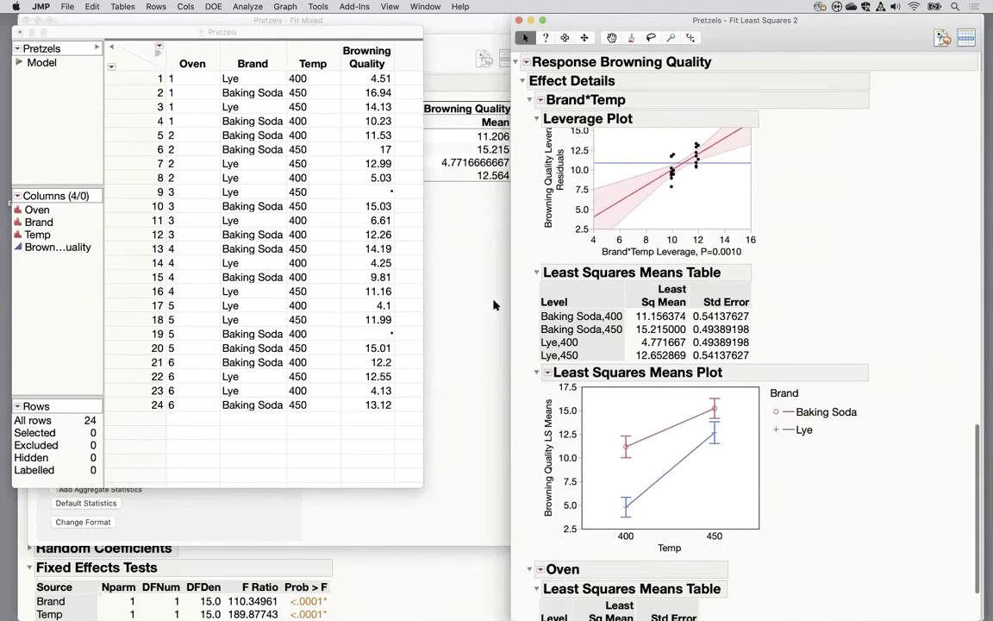
Step: Redo the Tabulate analysis, place the new table beside the least squares report, and compare its means with the Brand*Temp least squares means
left_click(427, 263)
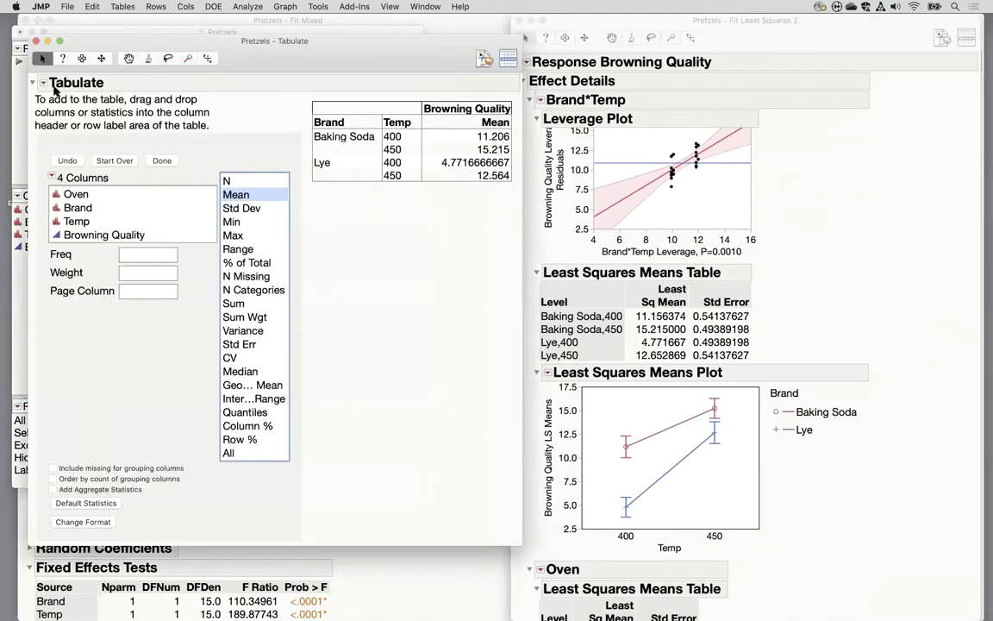
left_click(43, 82)
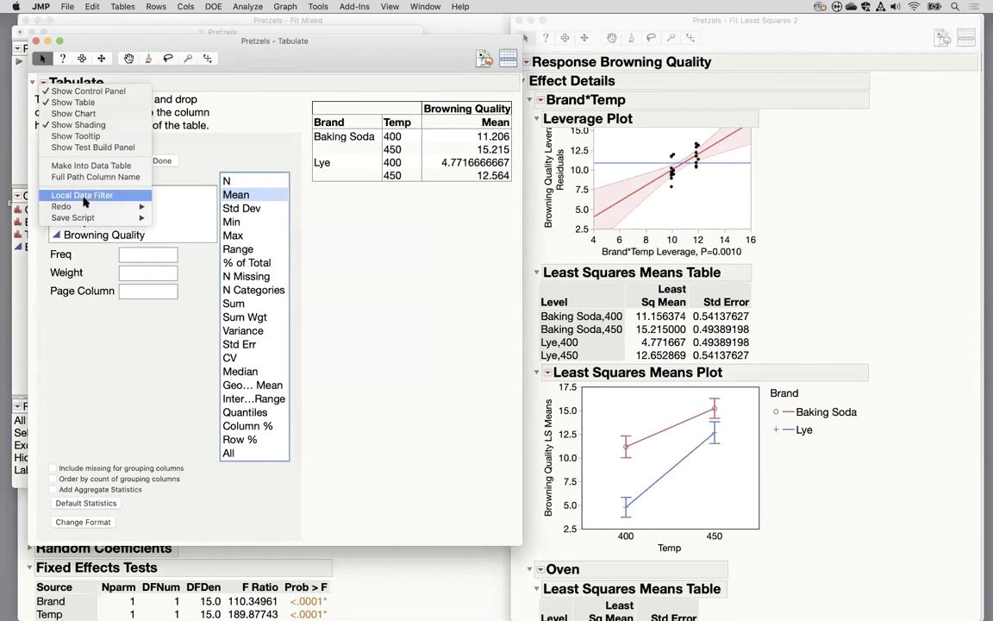
mouse_move(86, 206)
left_click(177, 225)
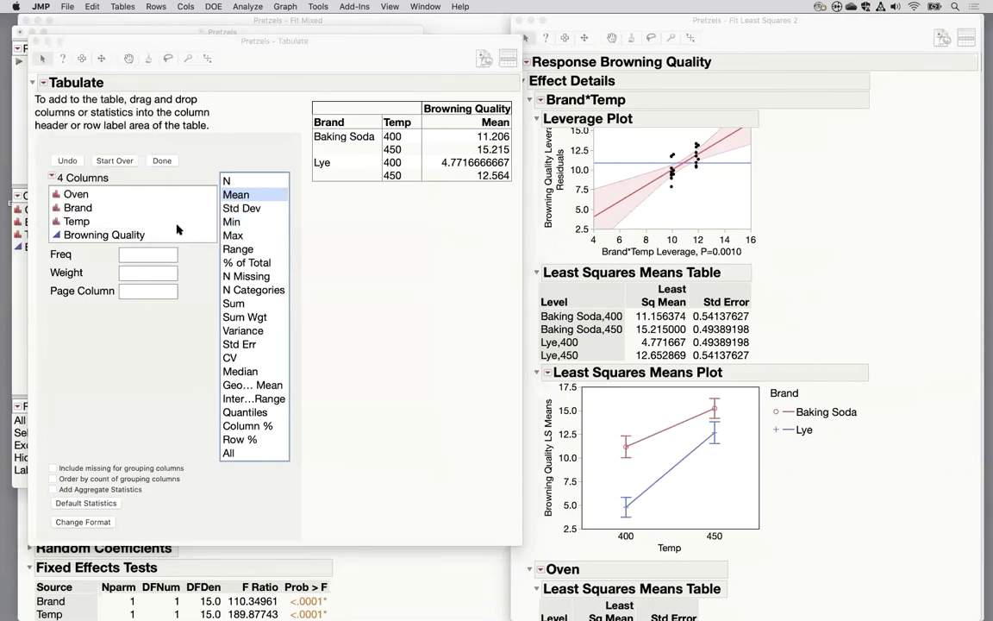
left_click_drag(728, 49, 372, 49)
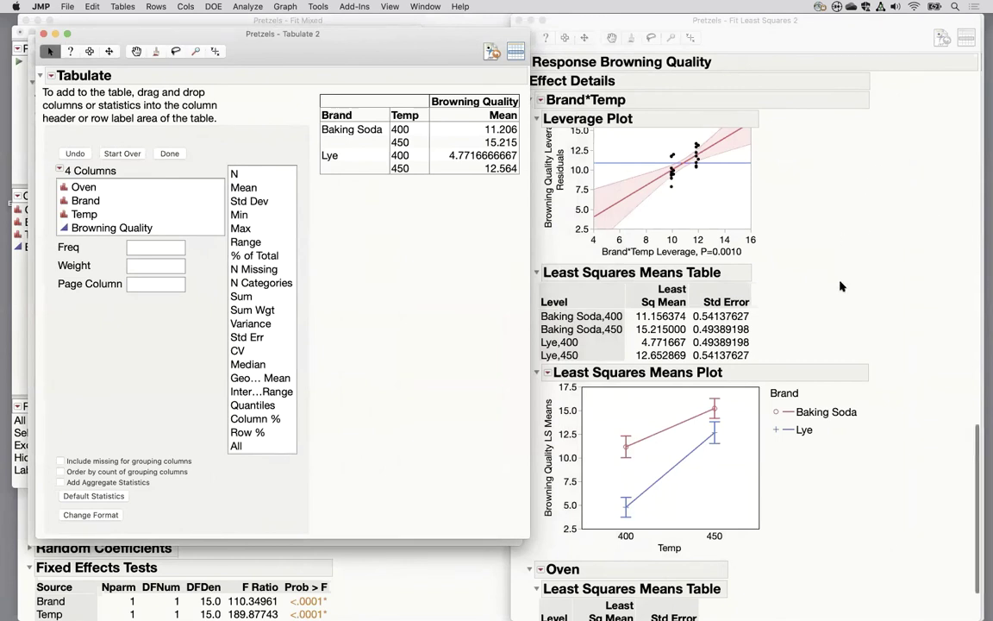
scroll(841, 286, "down", 2)
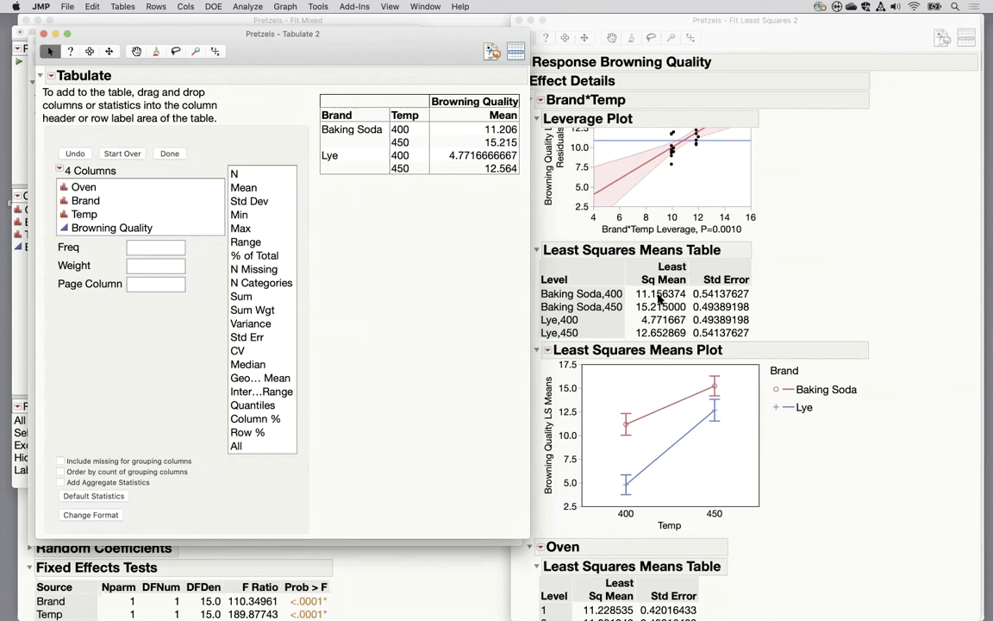
mouse_move(673, 310)
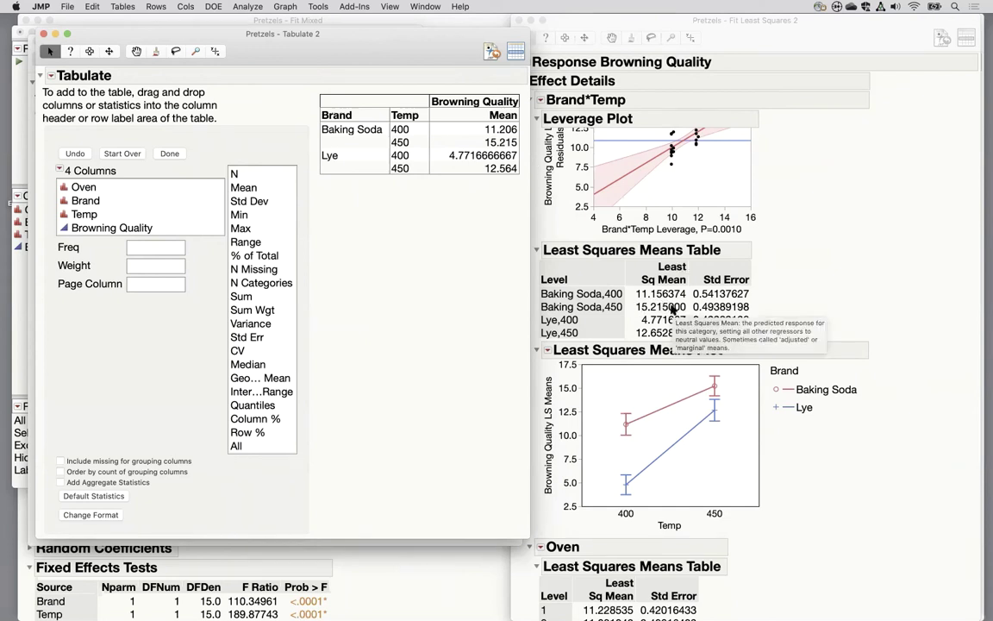